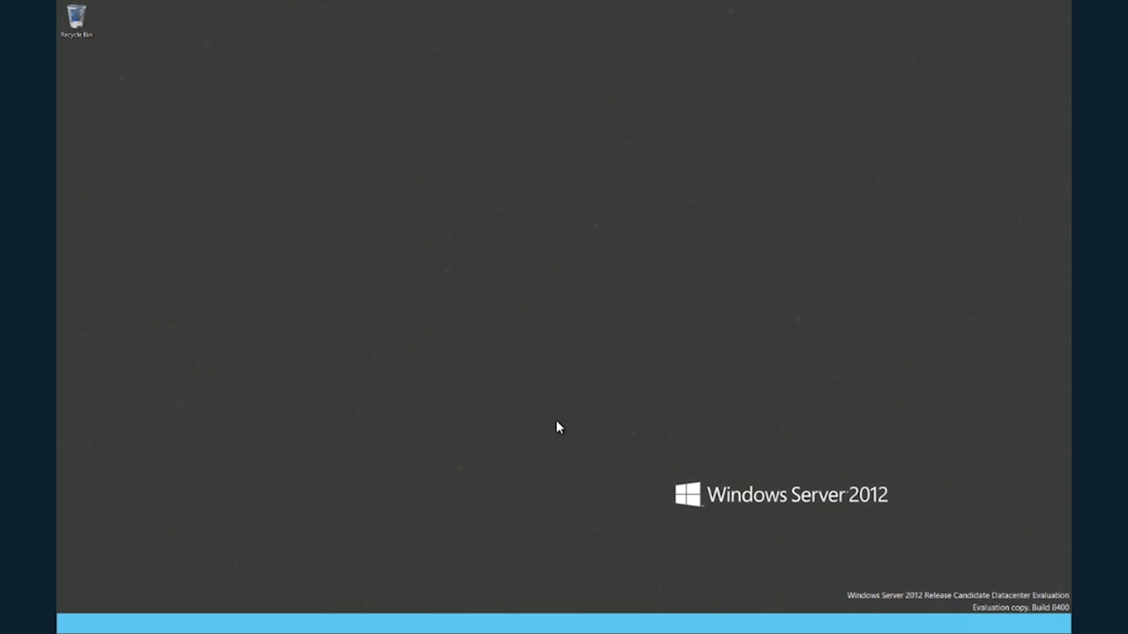
Search the installed apps for Hyper-V and open Hyper-V Manager.
key("super+q")
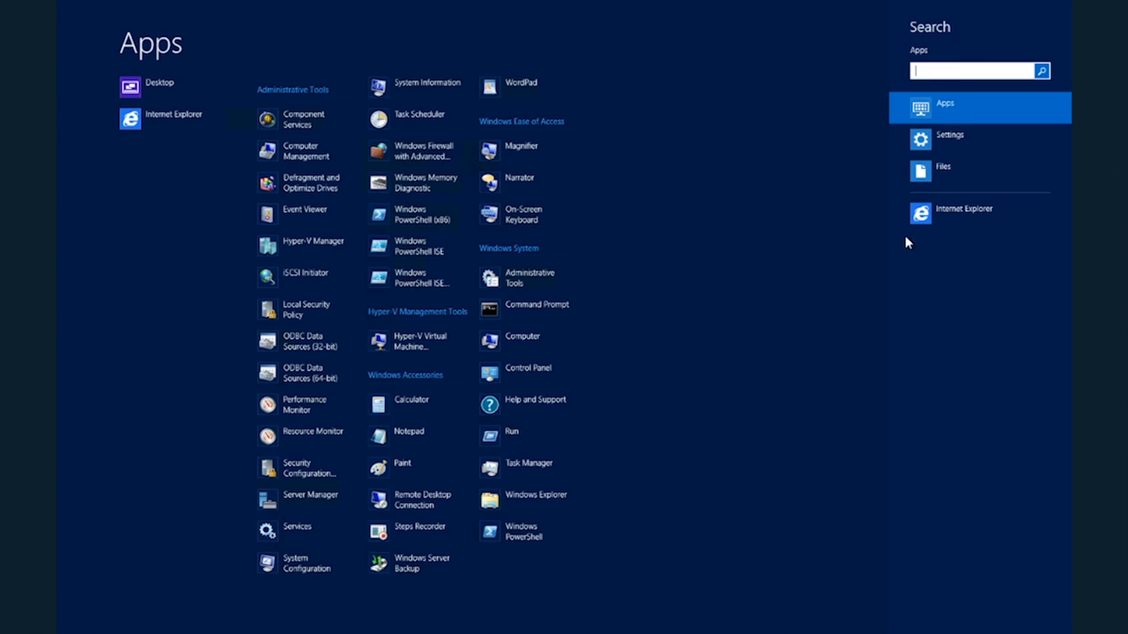
type("Hyper-V")
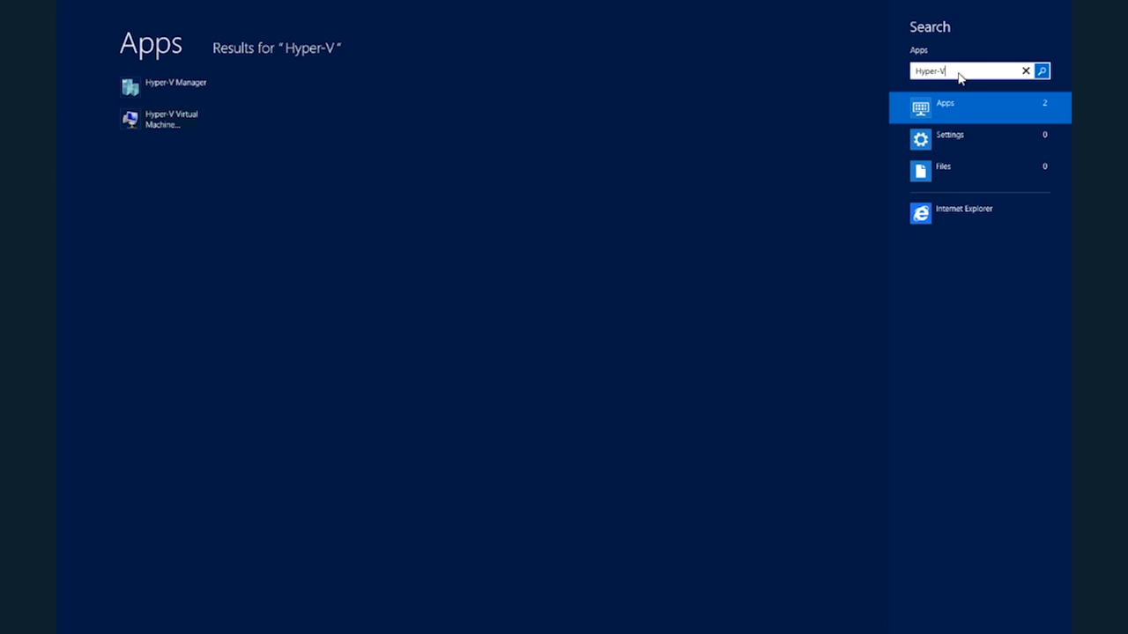
left_click(169, 90)
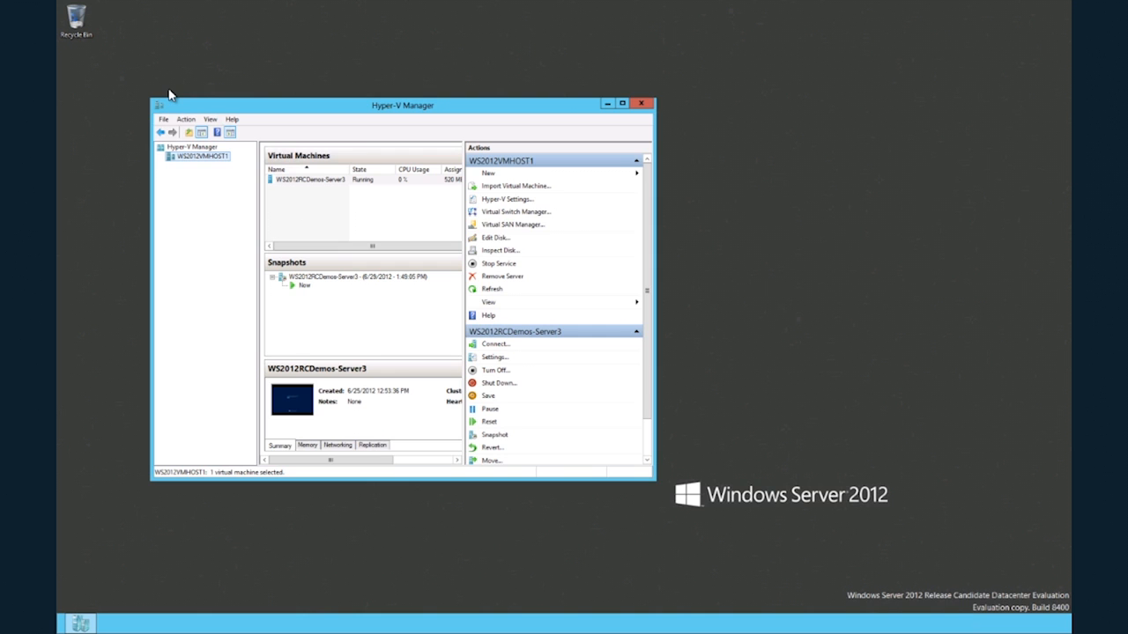
Start a move of the WS2012RCDemos-Server3 virtual machine, using the virtual machine move type and WS2012VMHost2 as the destination computer.
left_click(304, 182)
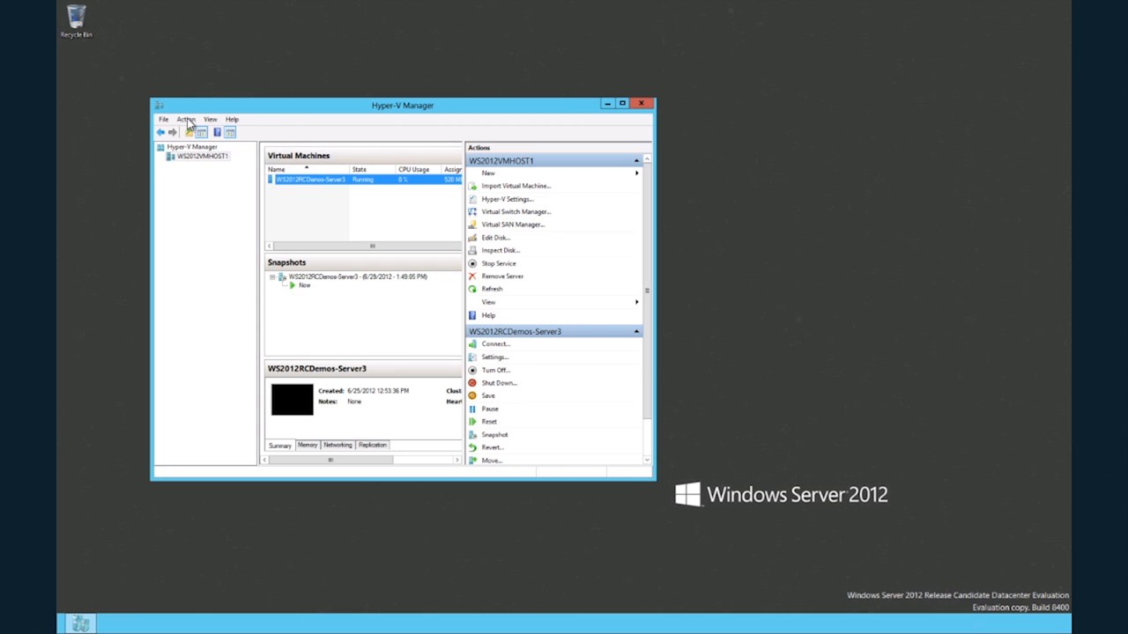
left_click(186, 120)
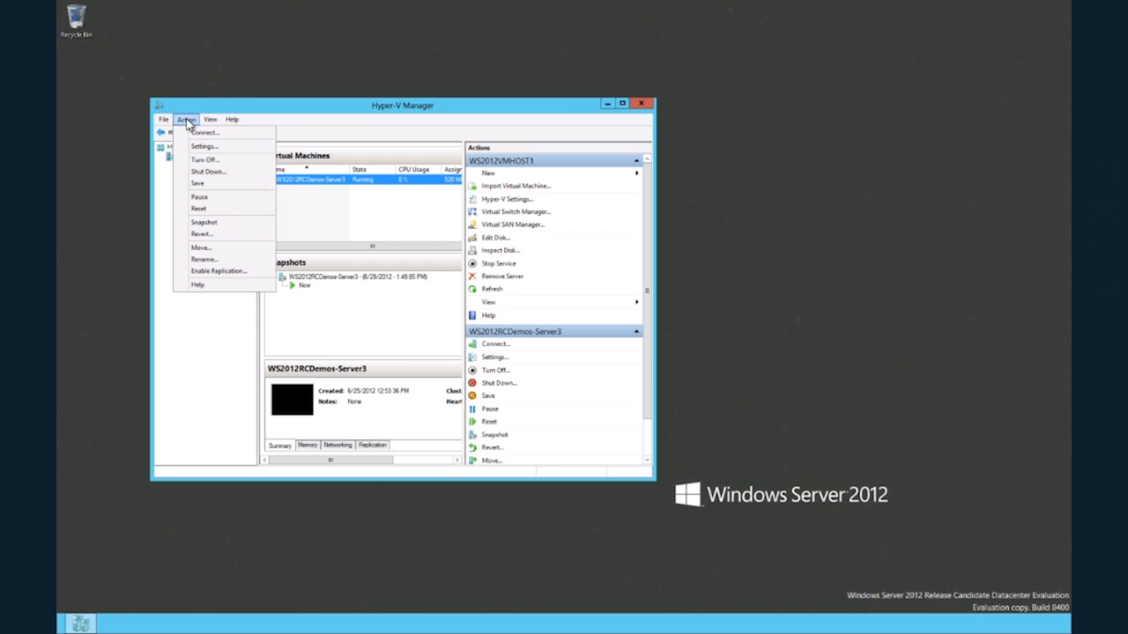
left_click(212, 249)
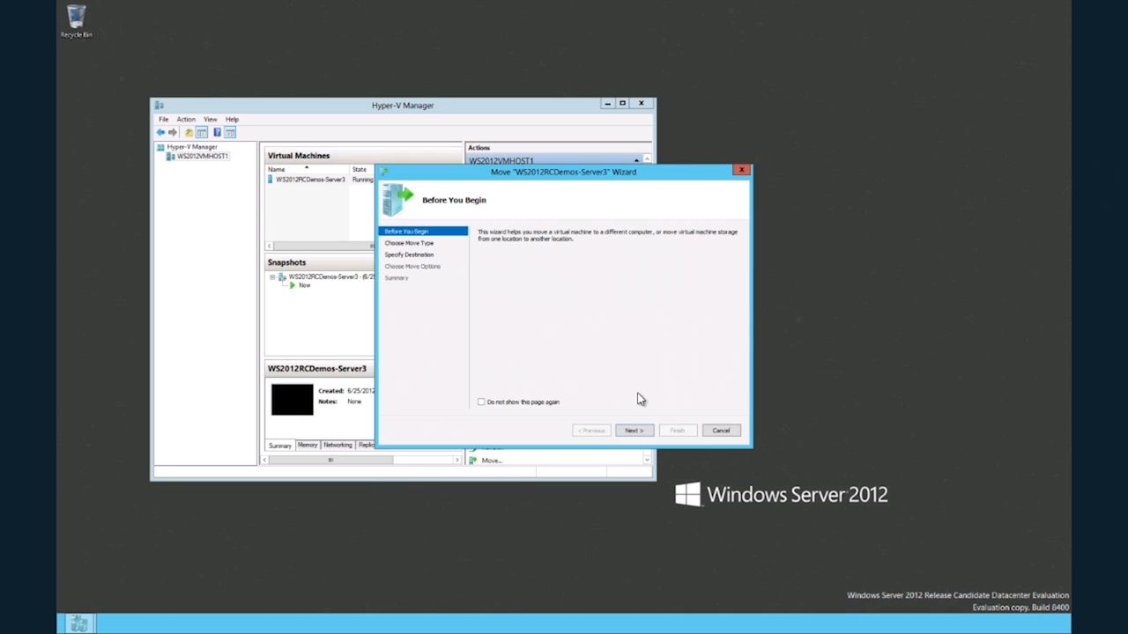
left_click(638, 432)
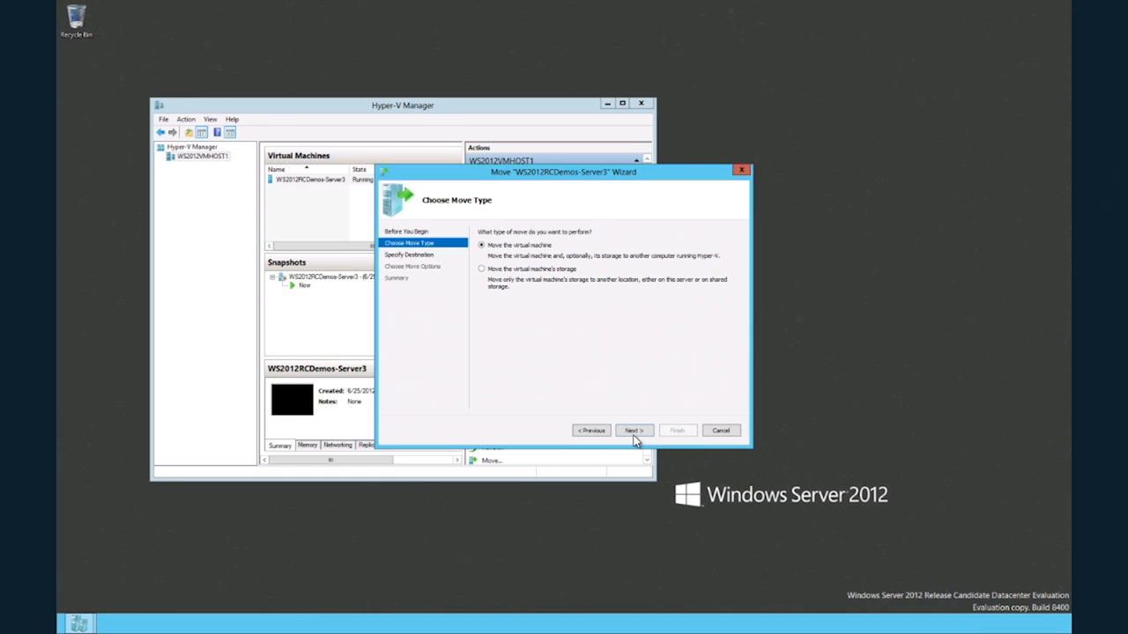
left_click(631, 431)
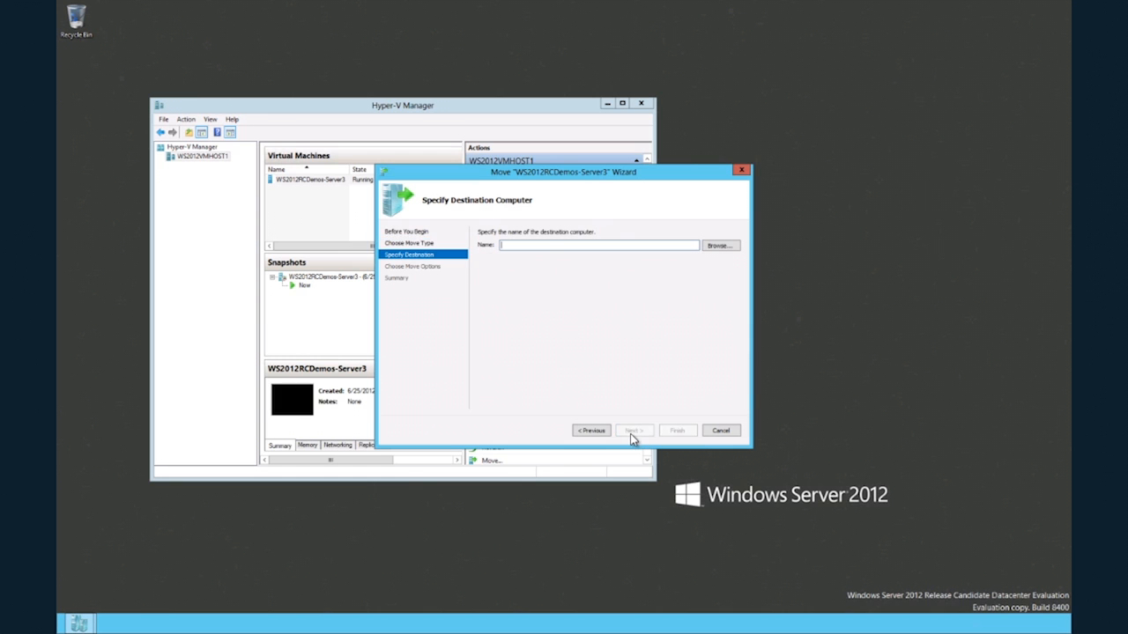
type("WS2012VMHost2")
left_click(633, 430)
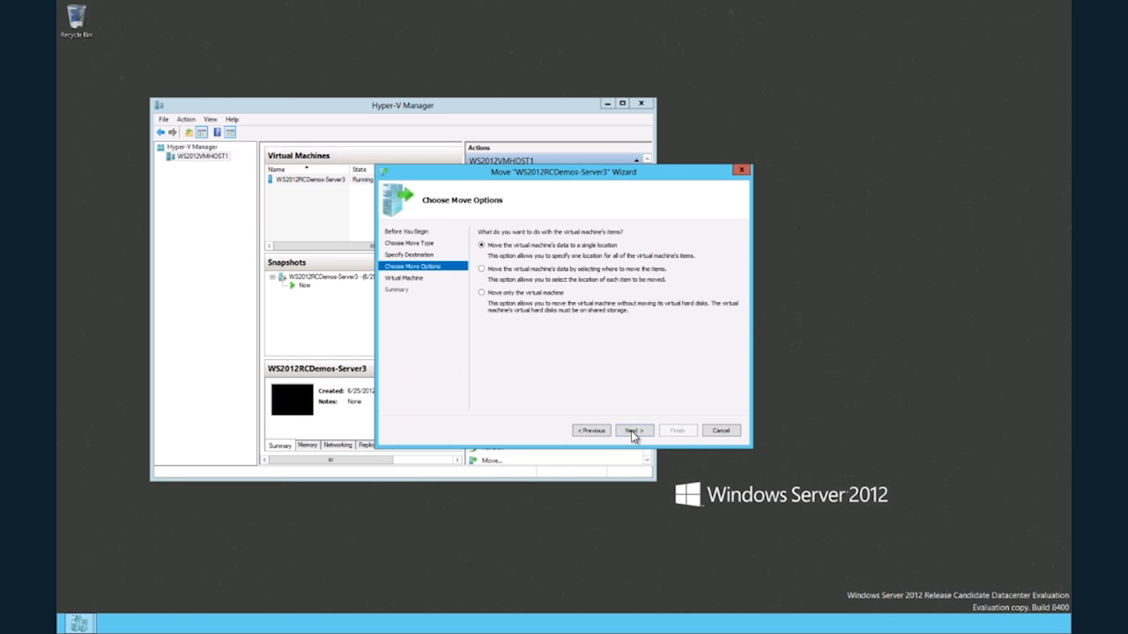
Choose to move the virtual machine's data to a single location, set the destination folder to C:\VMstore, and run the move.
left_click(631, 431)
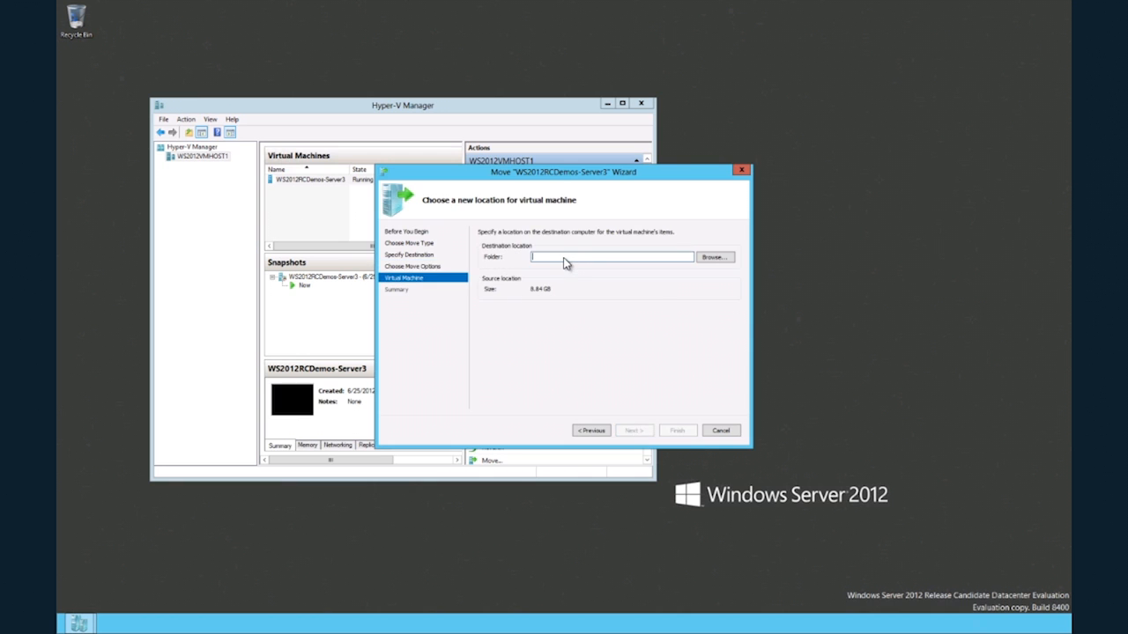
type("C:\\VMstore")
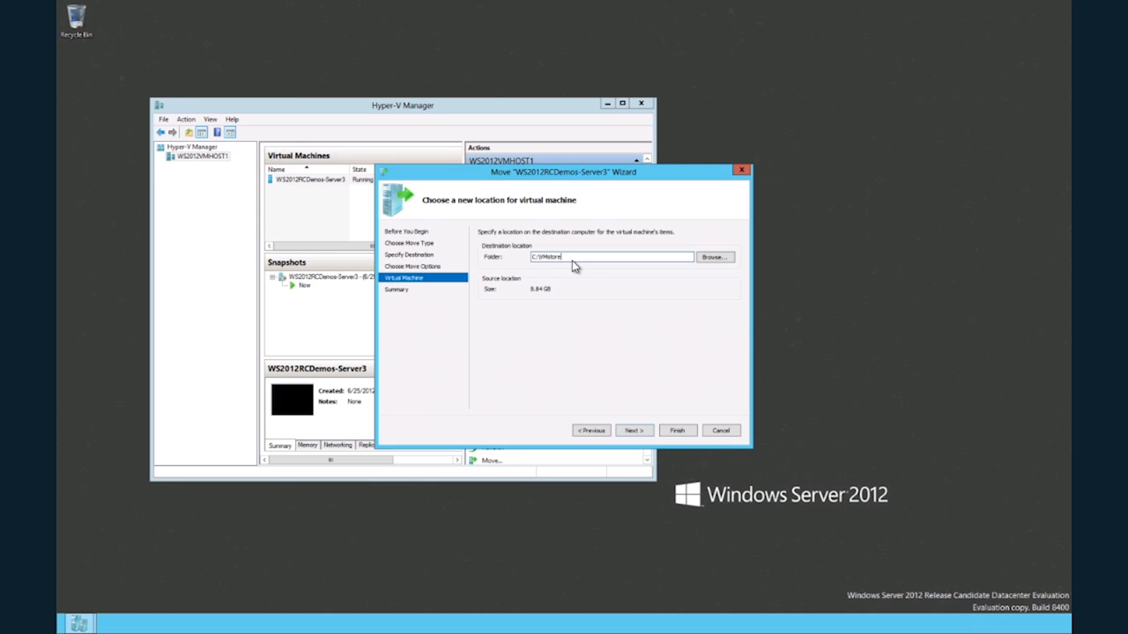
left_click(634, 430)
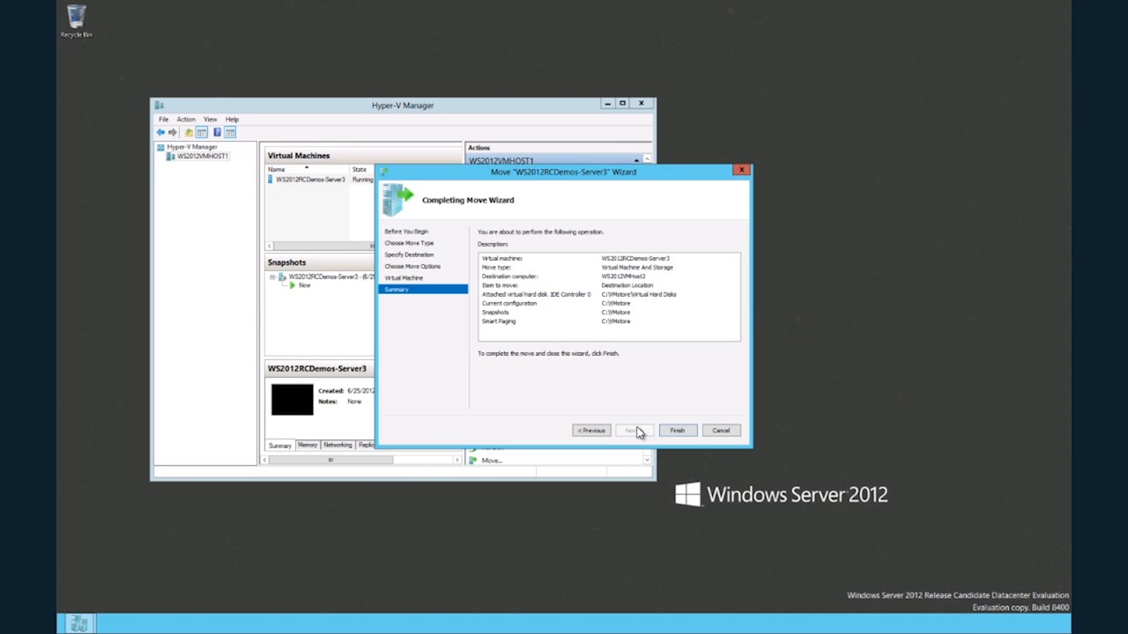
left_click(676, 431)
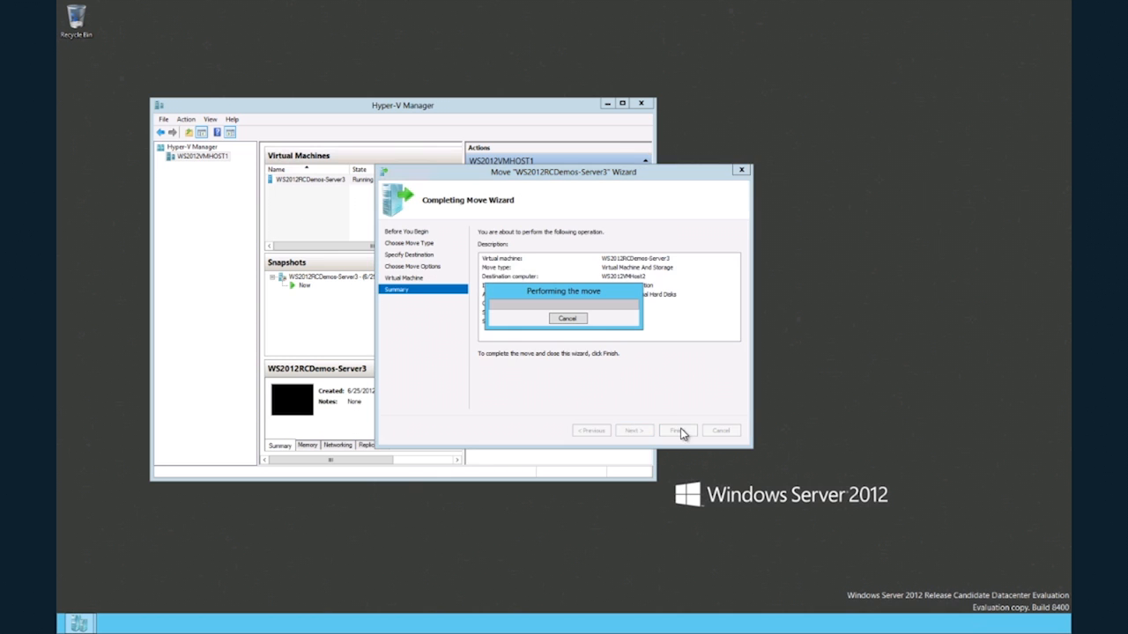
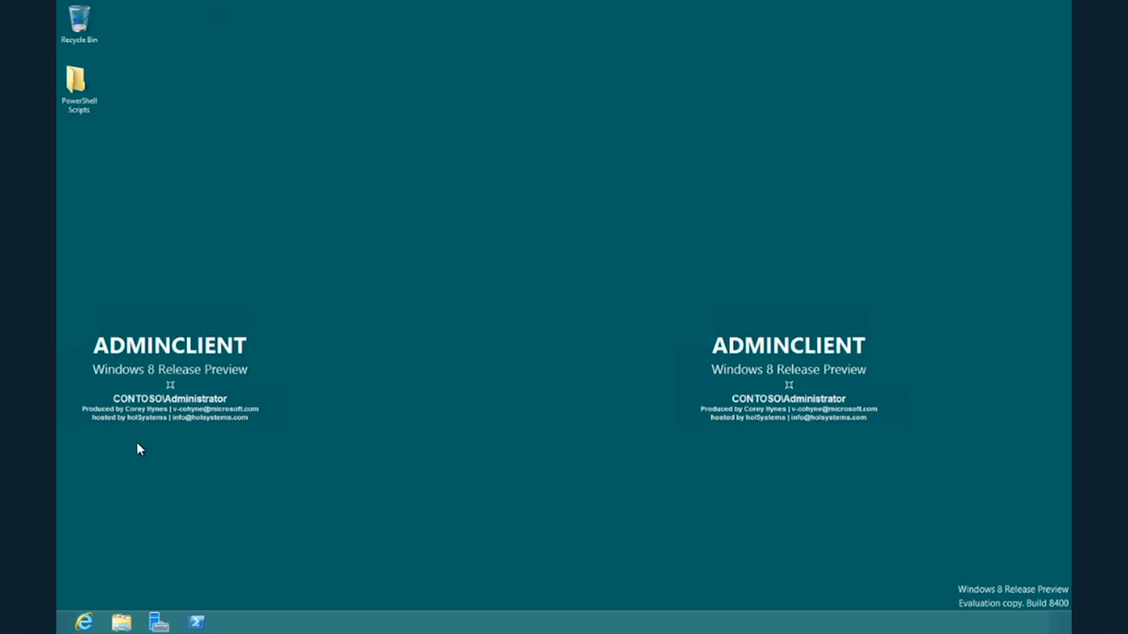
Open Windows PowerShell and look up the DNS record of Server3 with Resolve-DNSName Server3.
left_click(189, 624)
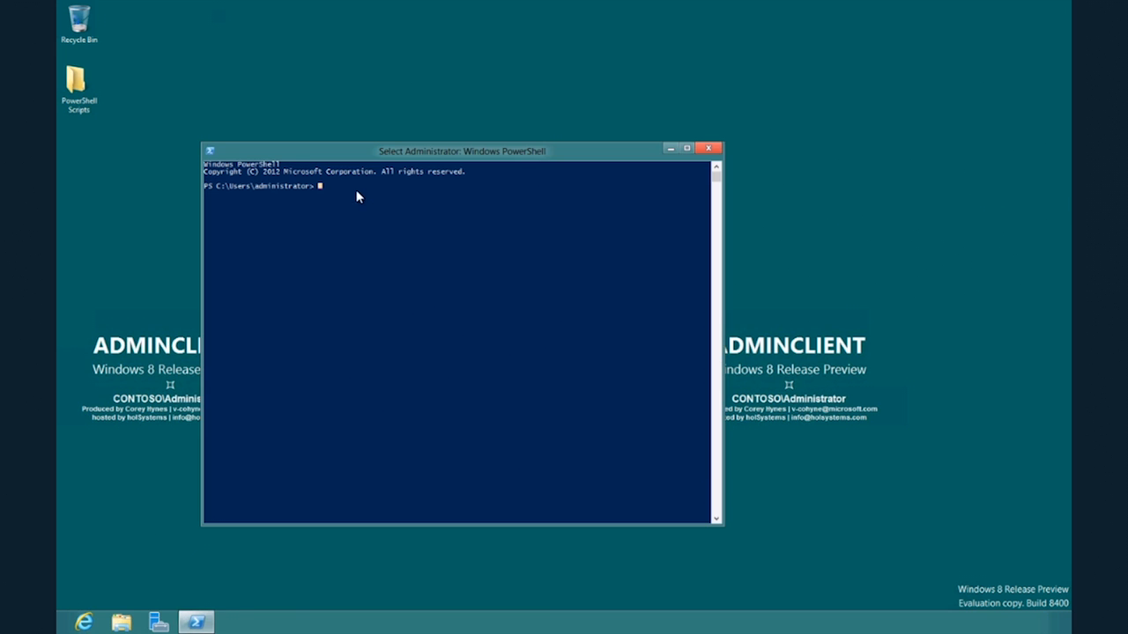
type("Resolve-DNSName Server3")
key("Return")
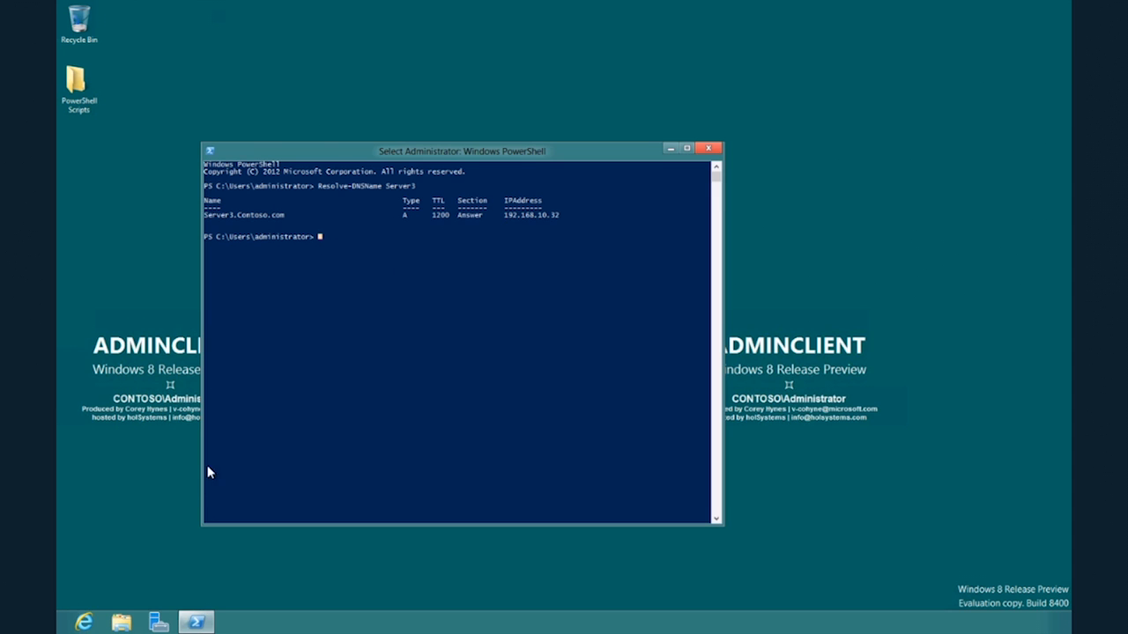
Switch to Server Manager and open Hyper-V Manager from its management tools.
left_click(164, 620)
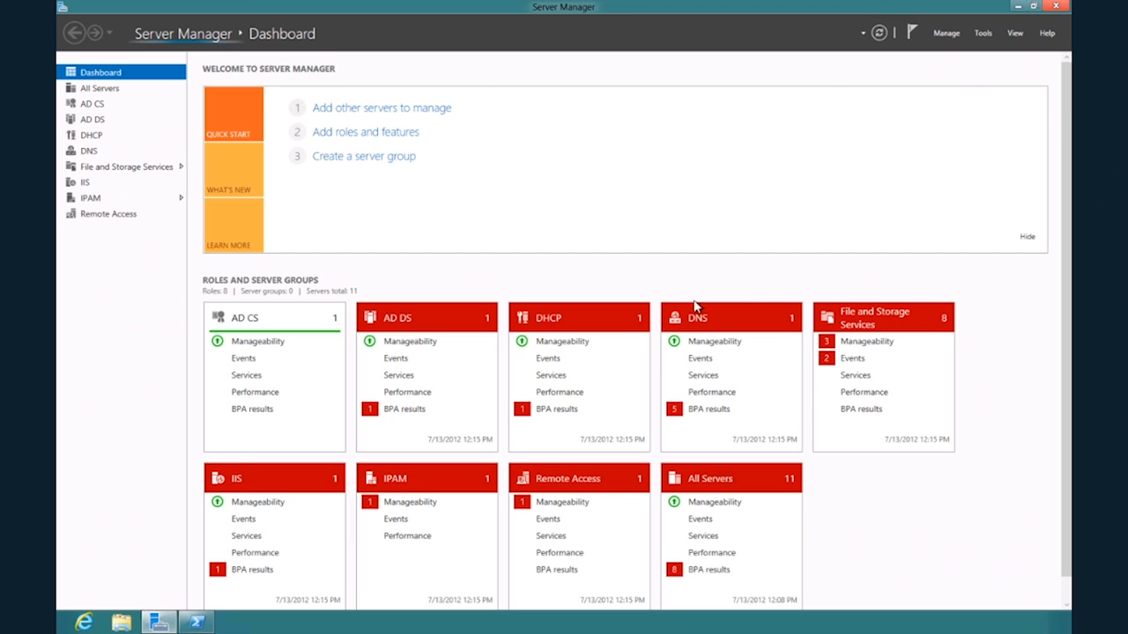
left_click(984, 34)
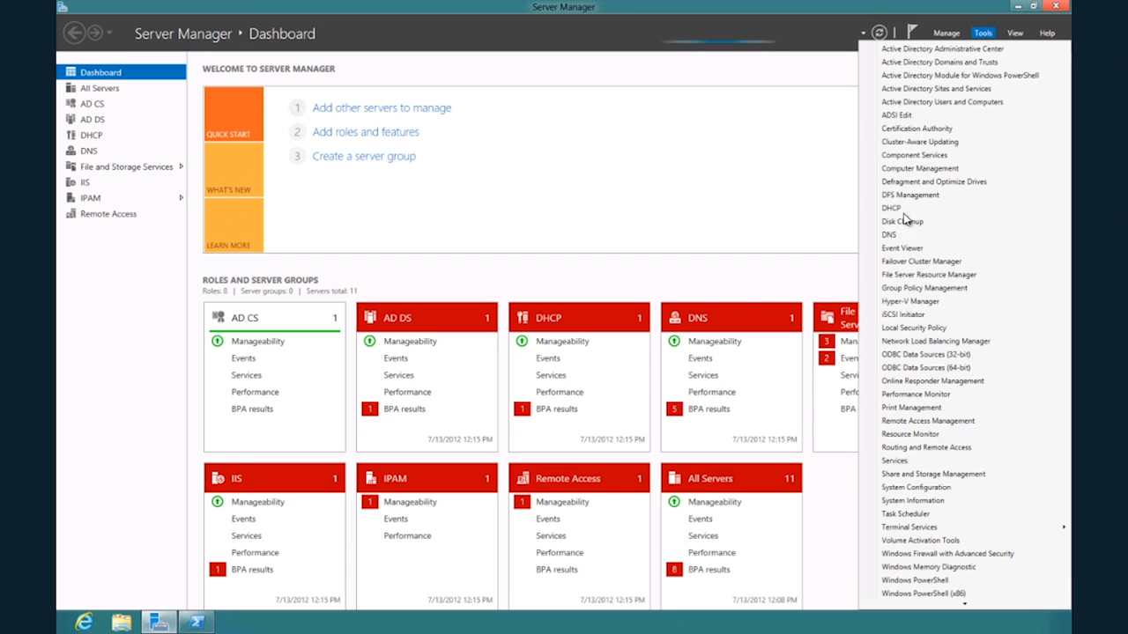
left_click(907, 301)
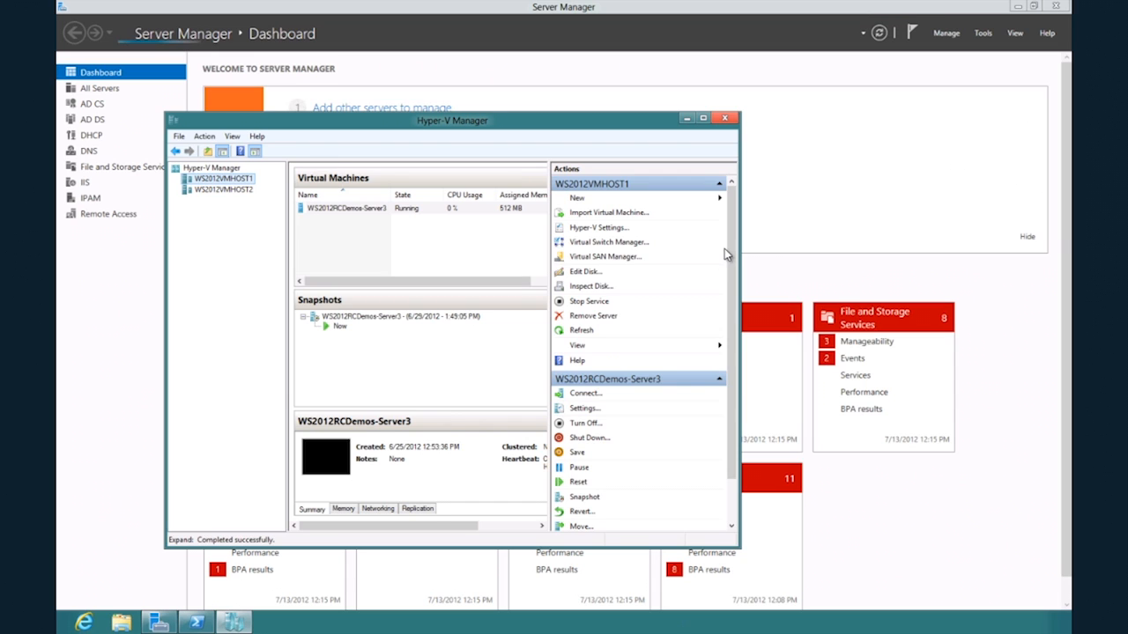
Start enabling replication for the WS2012RCDemos-Server3 virtual machine, with WS2012VMhost2 as the replica server.
left_click(377, 211)
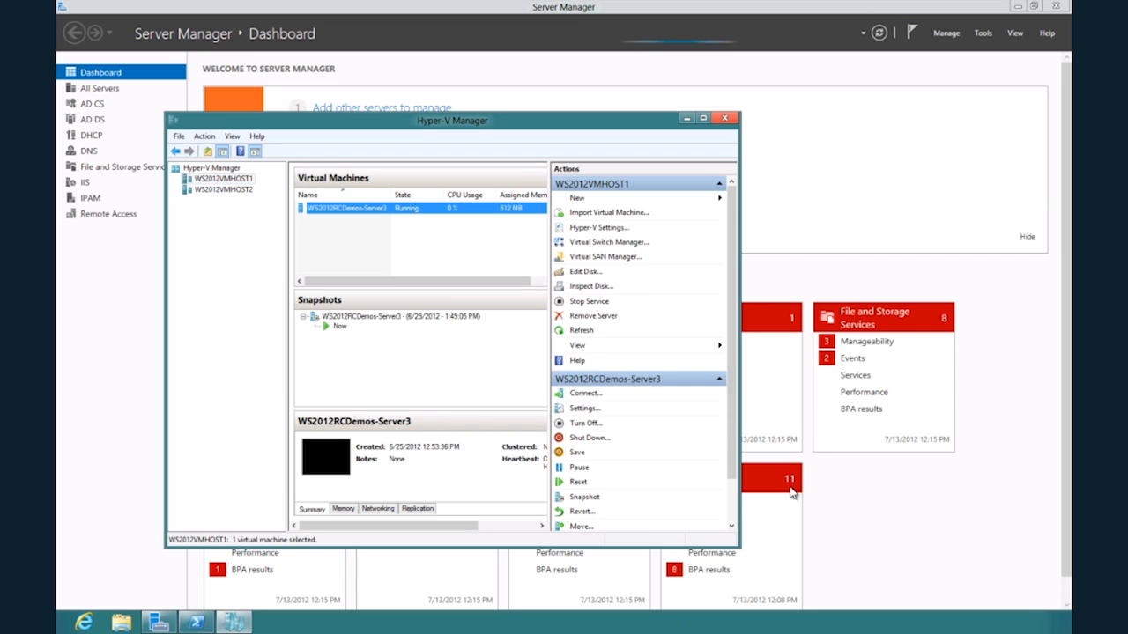
scroll(729, 518, "down", 2)
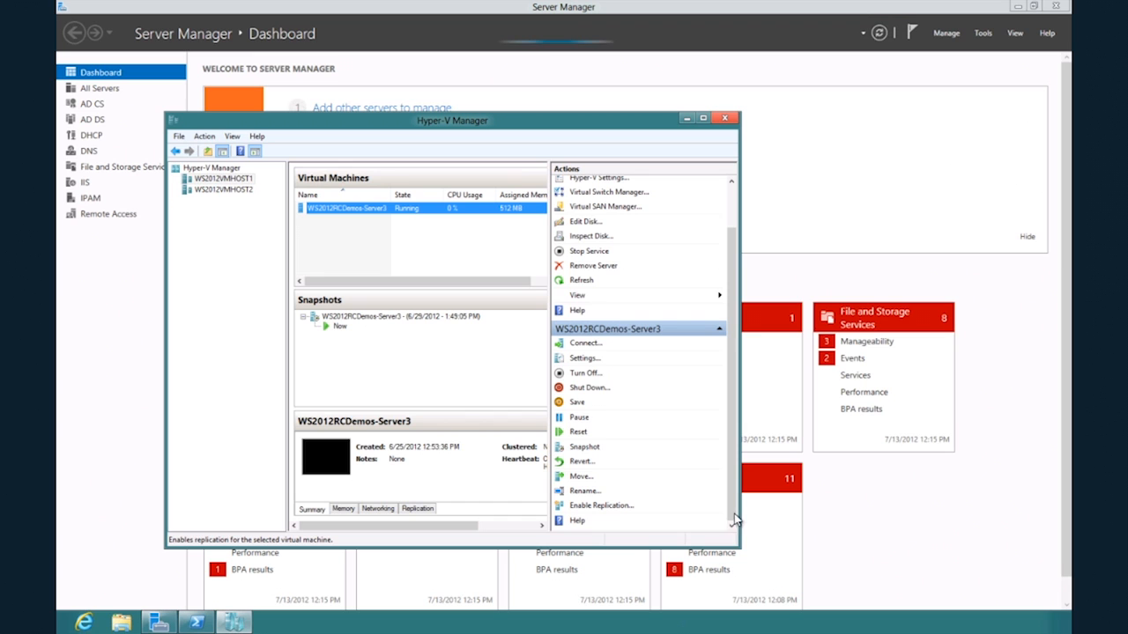
left_click(600, 505)
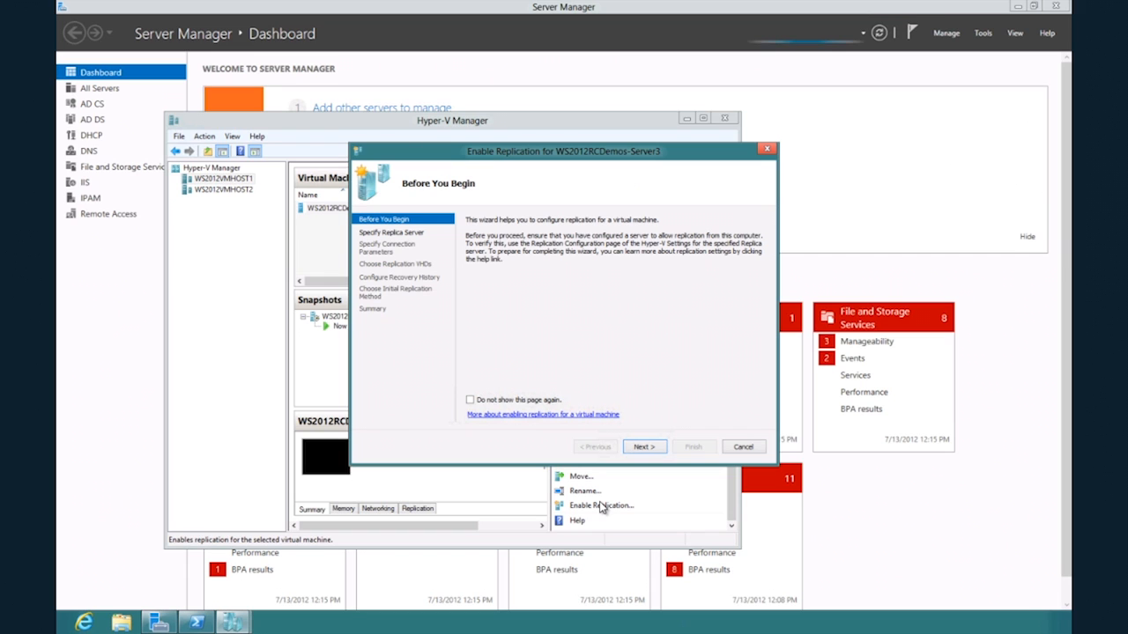
left_click(640, 447)
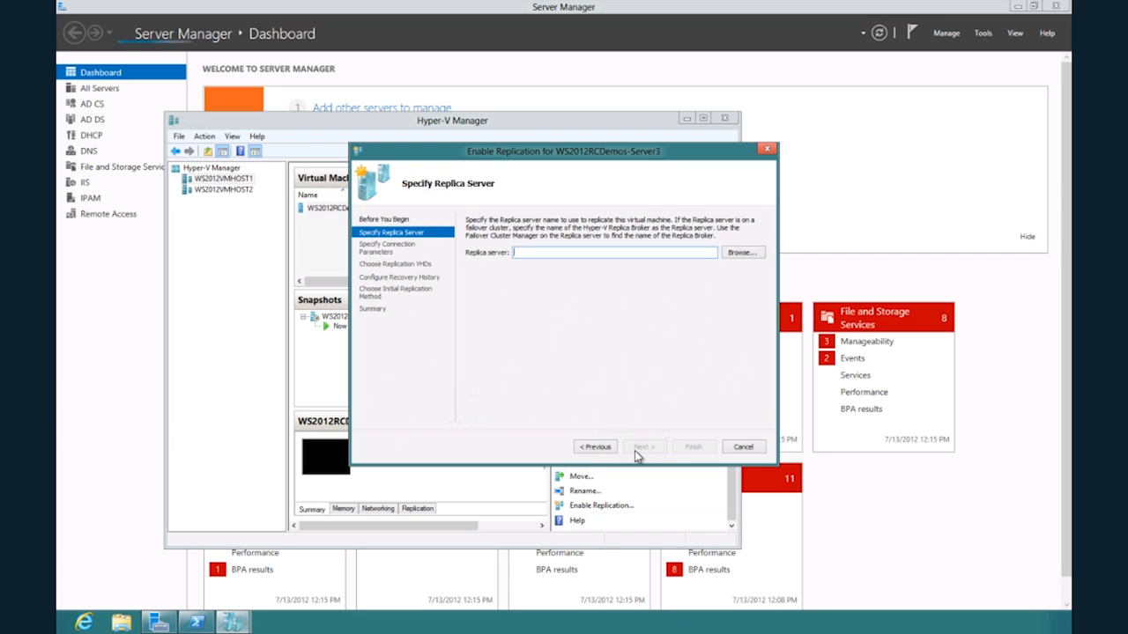
type("WS2012VMhost2")
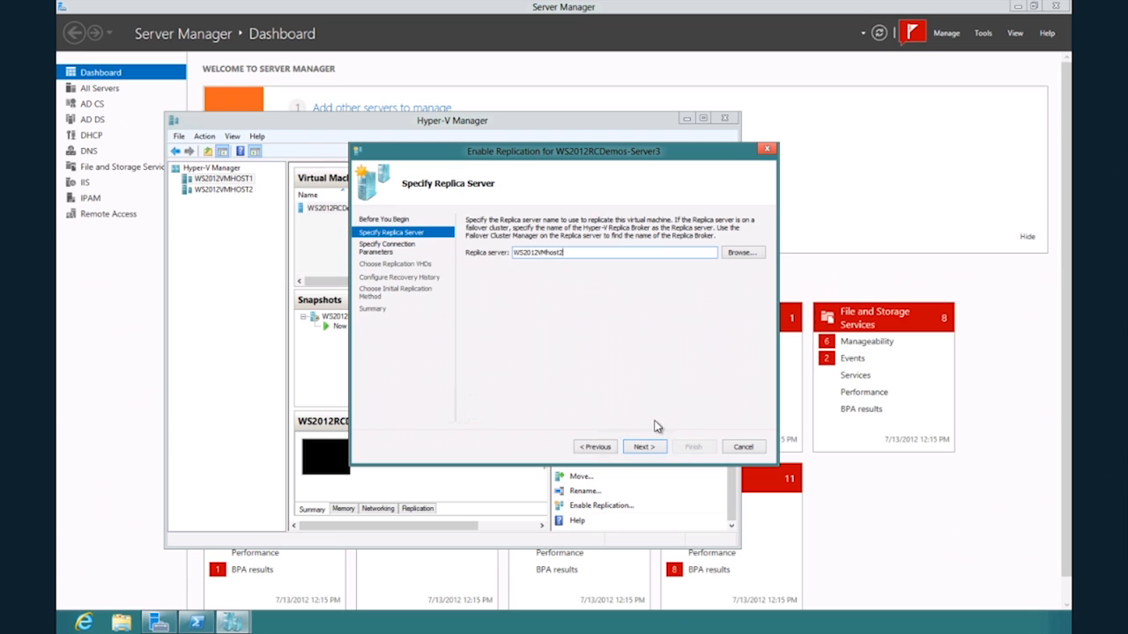
left_click(647, 448)
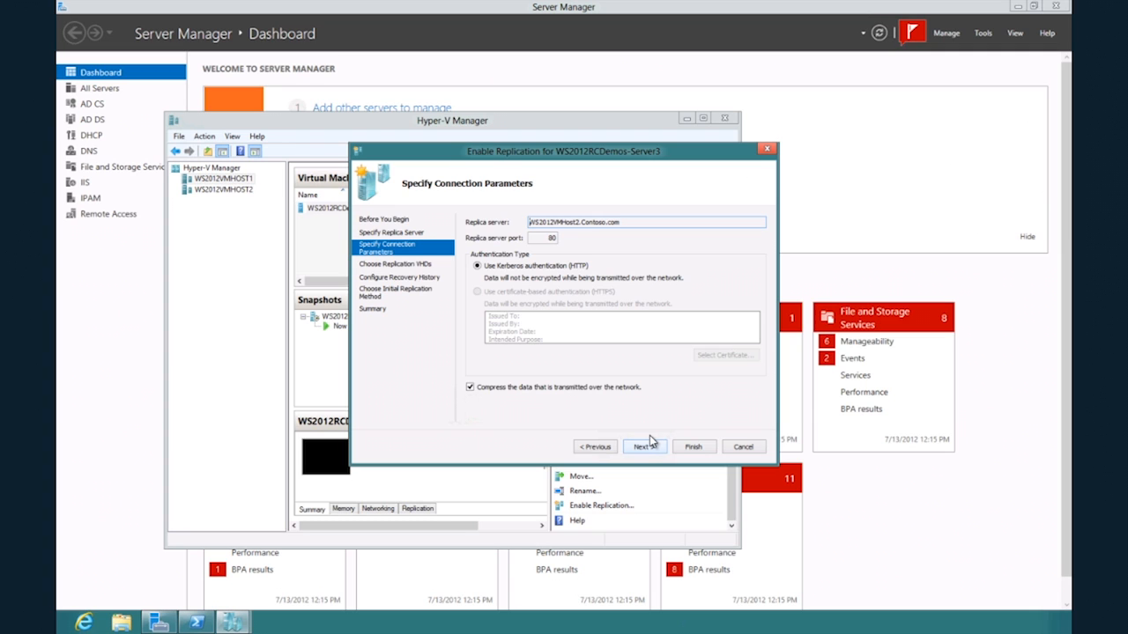
Complete the replication setup with Kerberos authentication on port 80, only the latest recovery point, and an immediate initial copy over the network.
left_click(633, 450)
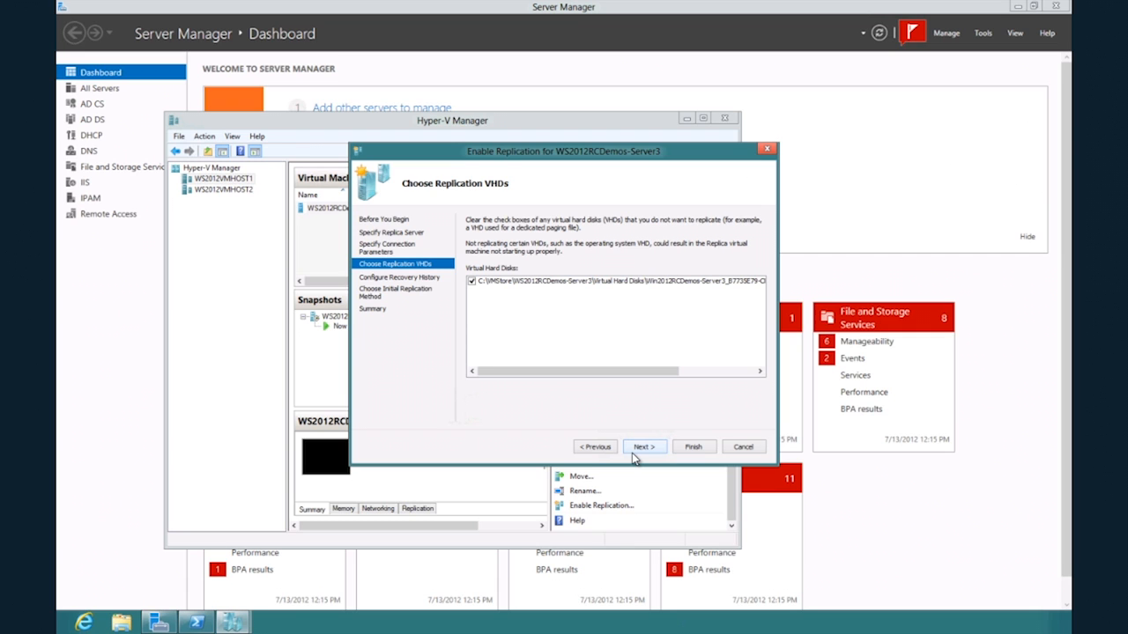
left_click(641, 446)
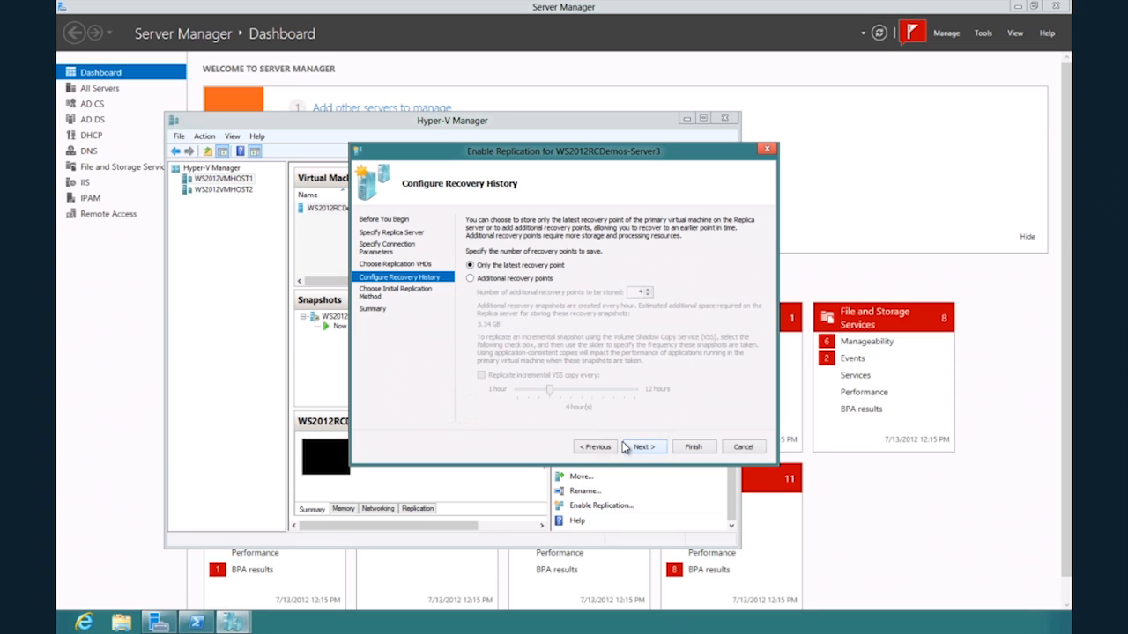
left_click(642, 447)
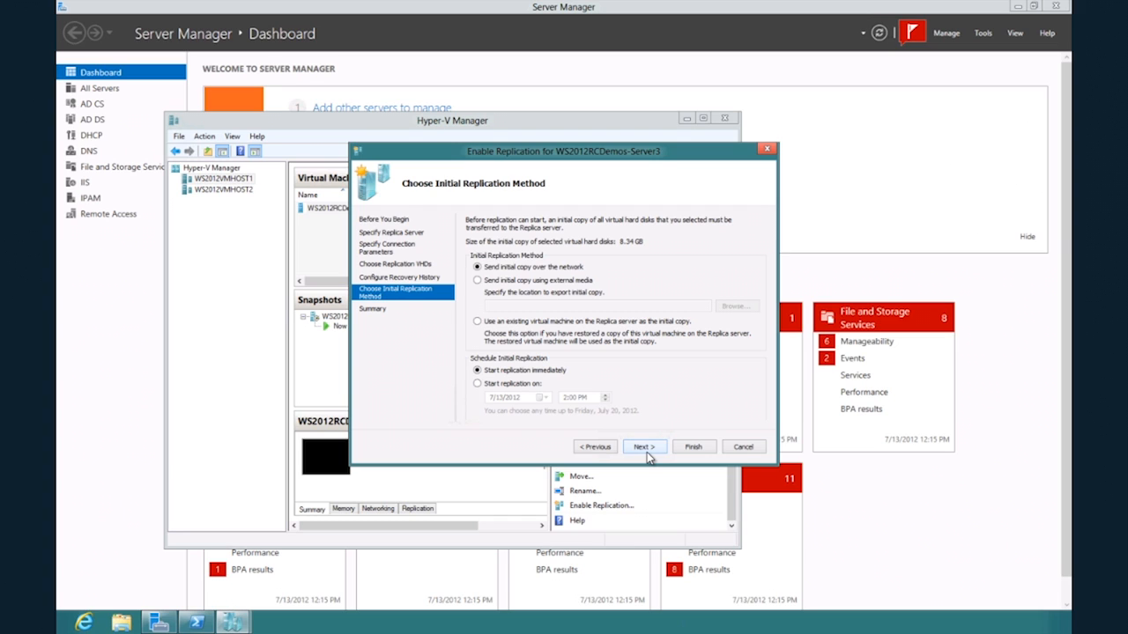
left_click(641, 448)
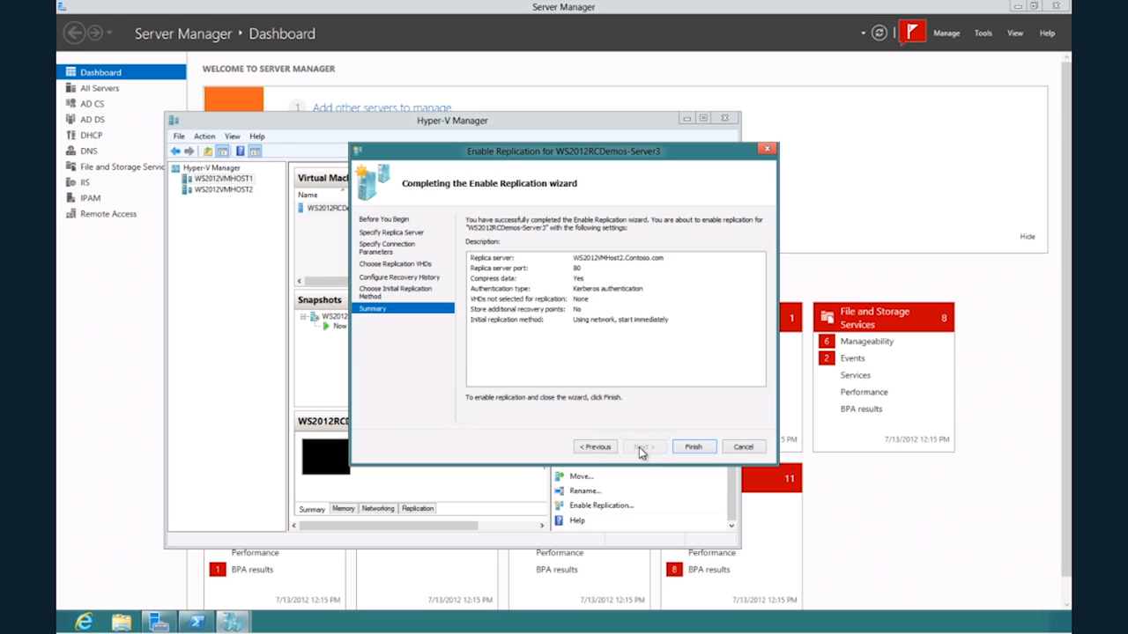
left_click(693, 447)
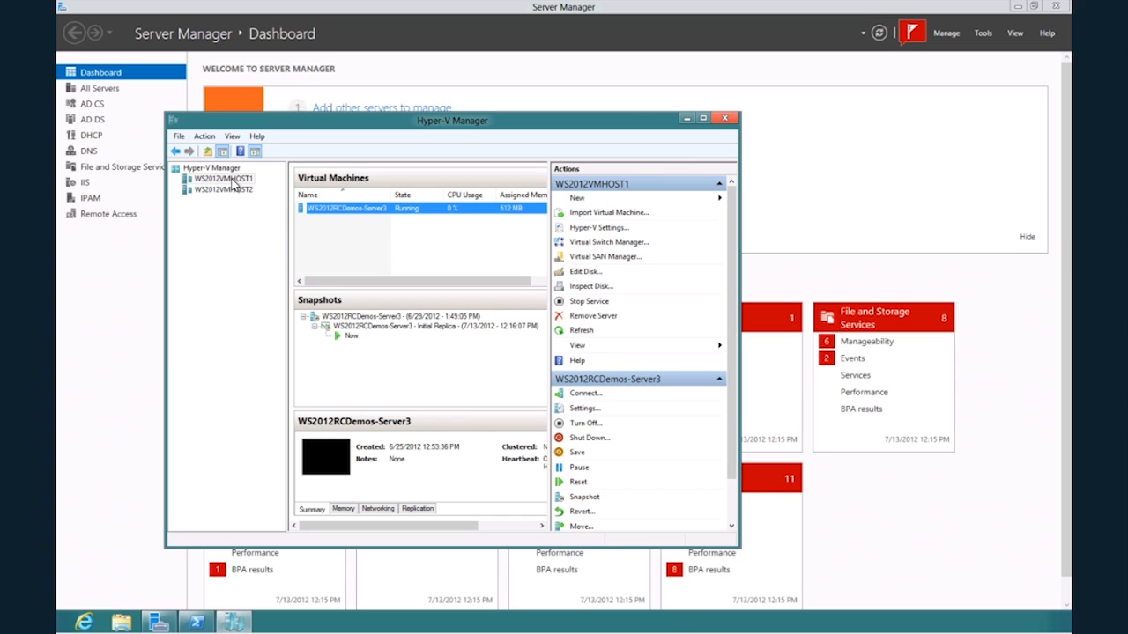
In the network adapter's failover TCP/IP settings for WS2012RCDemos-Server3 on WS2012VMHOST2, enable an IPv4 address scheme with address 192.168.10.31.
left_click(228, 190)
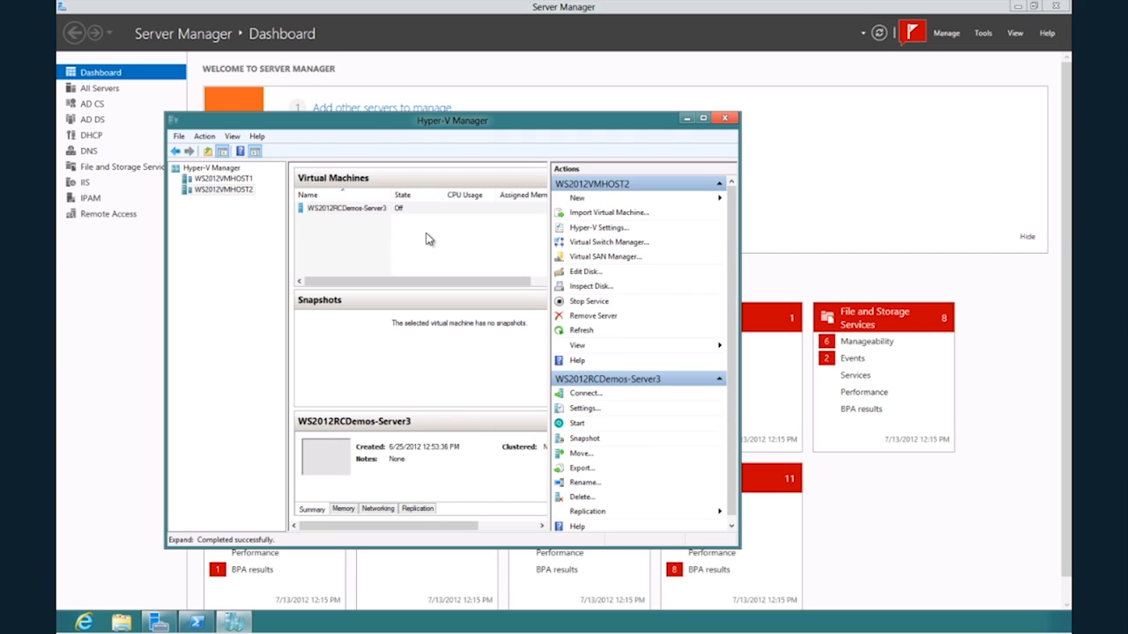
left_click(358, 211)
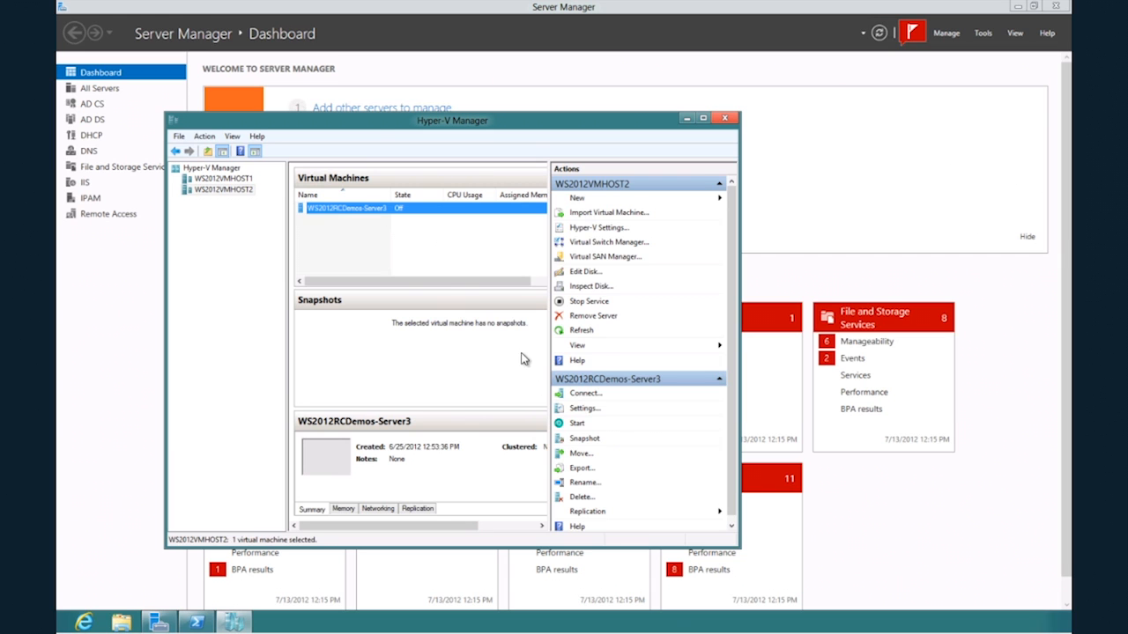
left_click(582, 409)
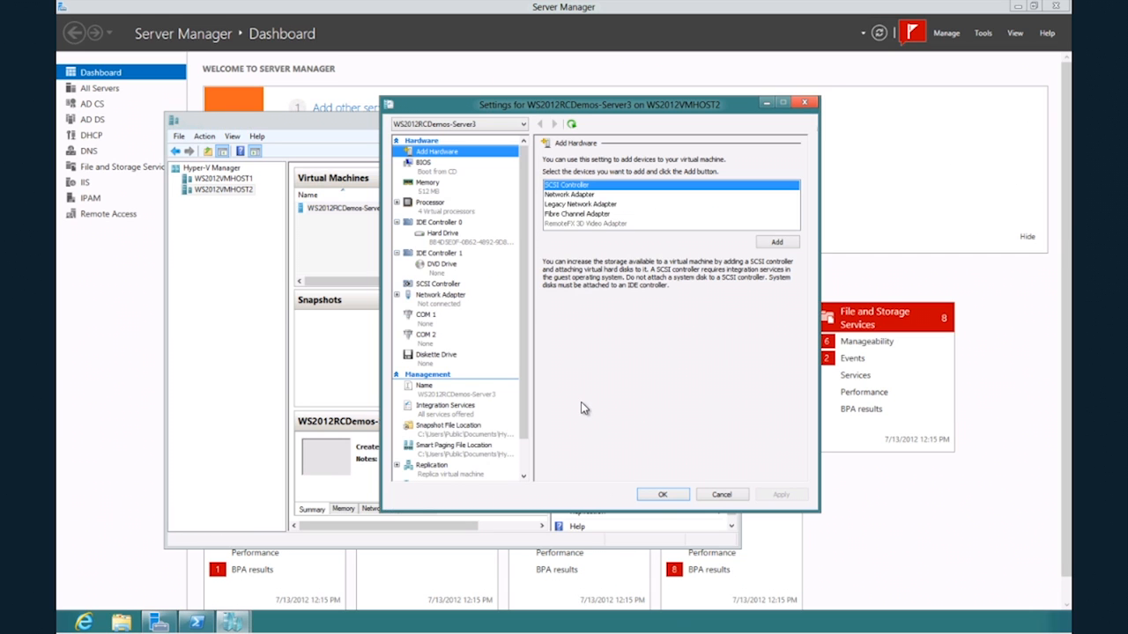
left_click(398, 296)
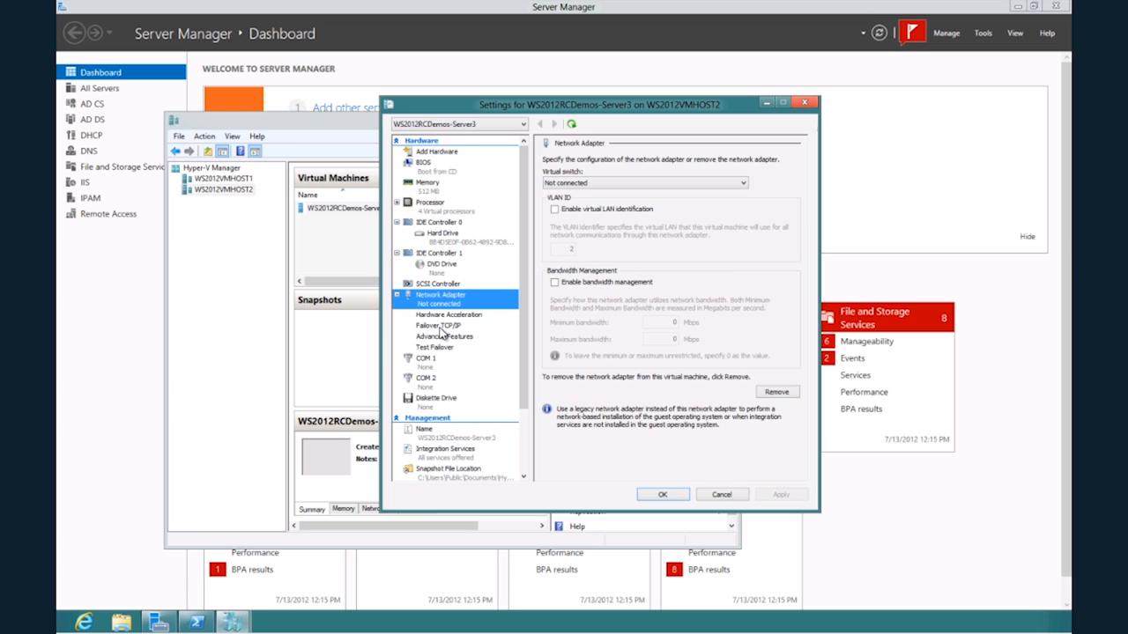
left_click(440, 327)
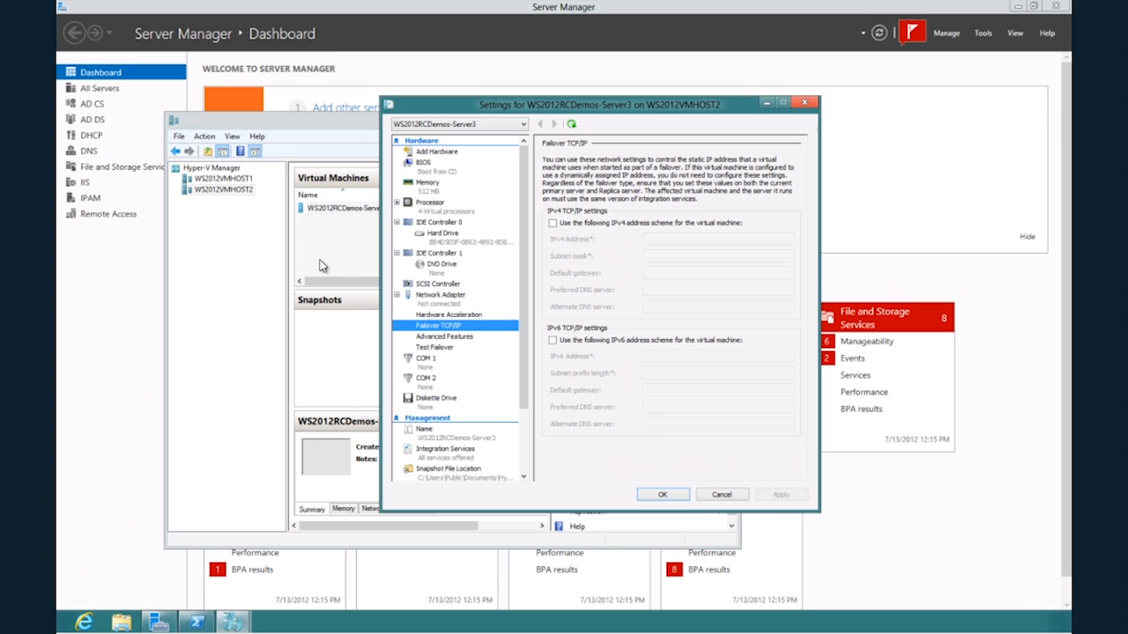
left_click(553, 223)
type("192.168.10.31")
key("Tab")
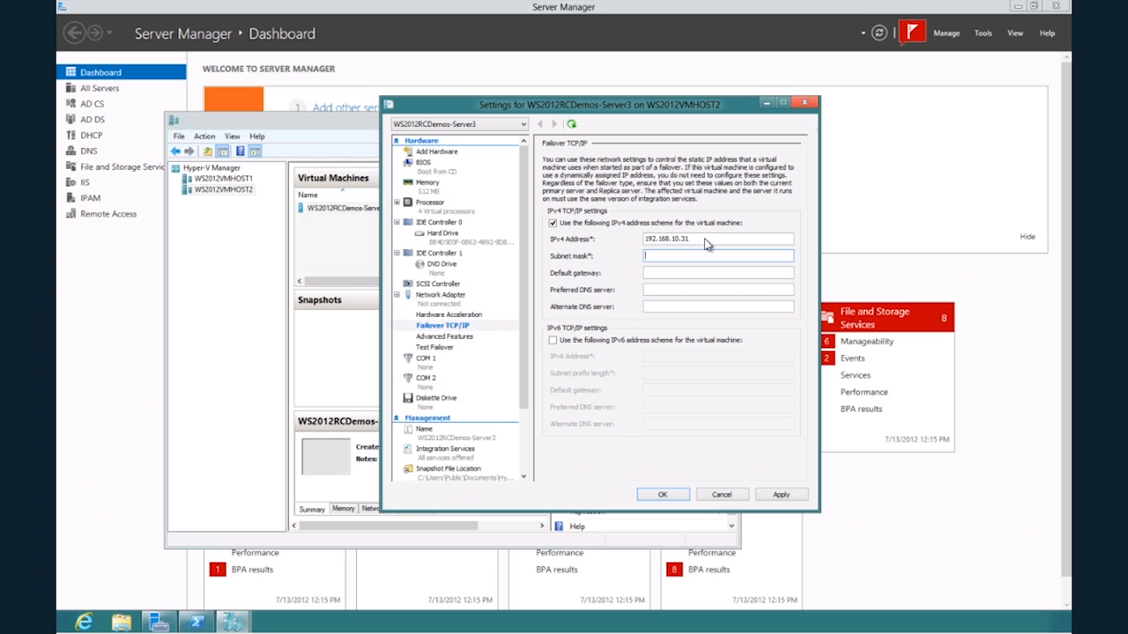
Enter subnet mask 255.255.255.0 and default gateway 192.168.10.1 for the IPv4 failover scheme, and save the virtual machine settings.
type("255.255.255.0")
left_click(685, 277)
type("192.168.10.1")
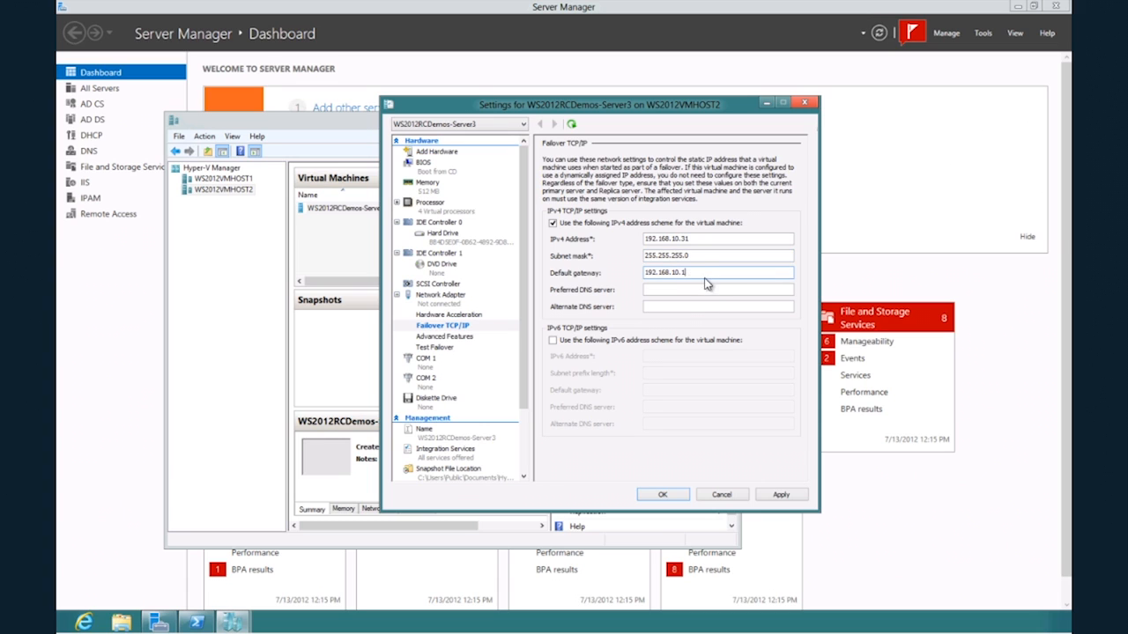
key("ctrl+z")
key("ctrl+z")
key("ctrl+z")
key("ctrl+z")
left_click(781, 495)
left_click(663, 495)
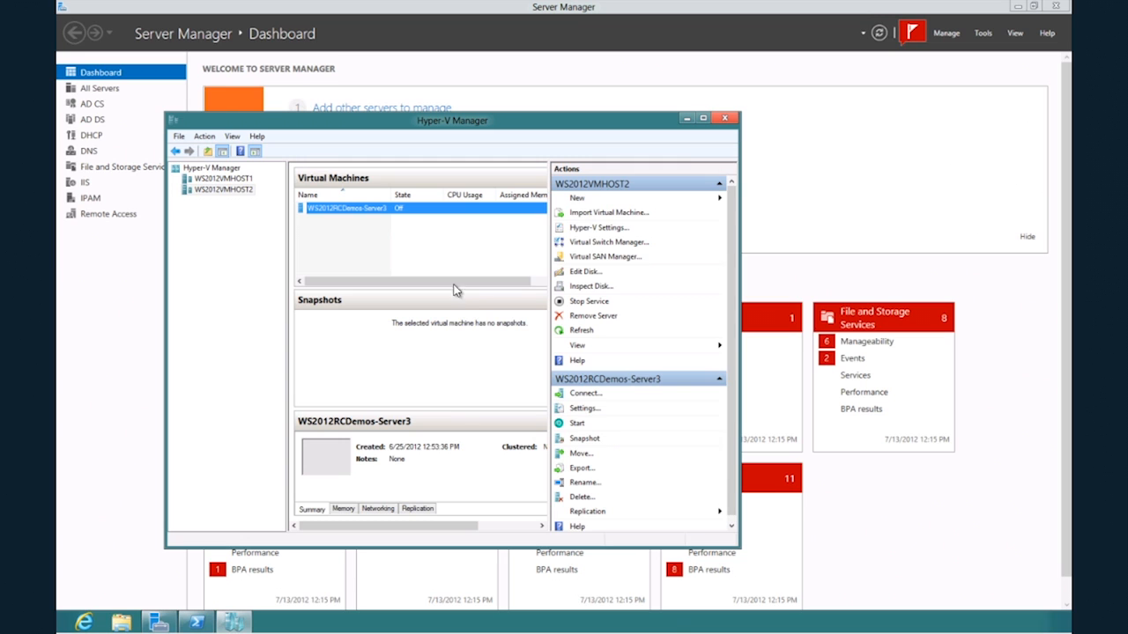
Shut down the running WS2012RCDemos-Server3 virtual machine on WS2012VMHOST1.
left_click(247, 180)
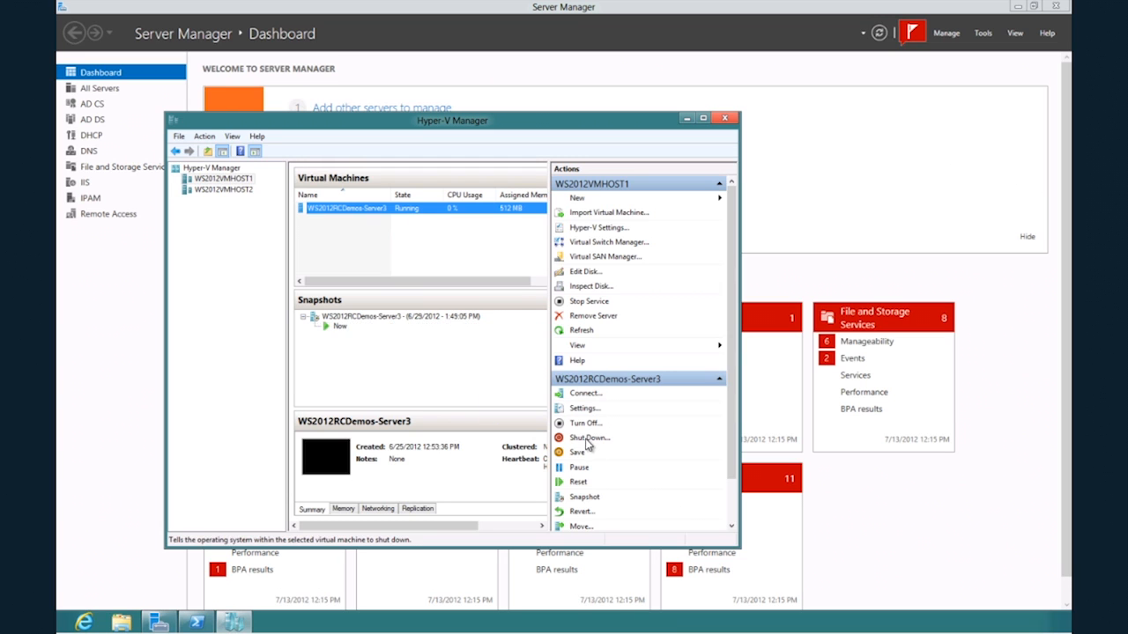
left_click(587, 437)
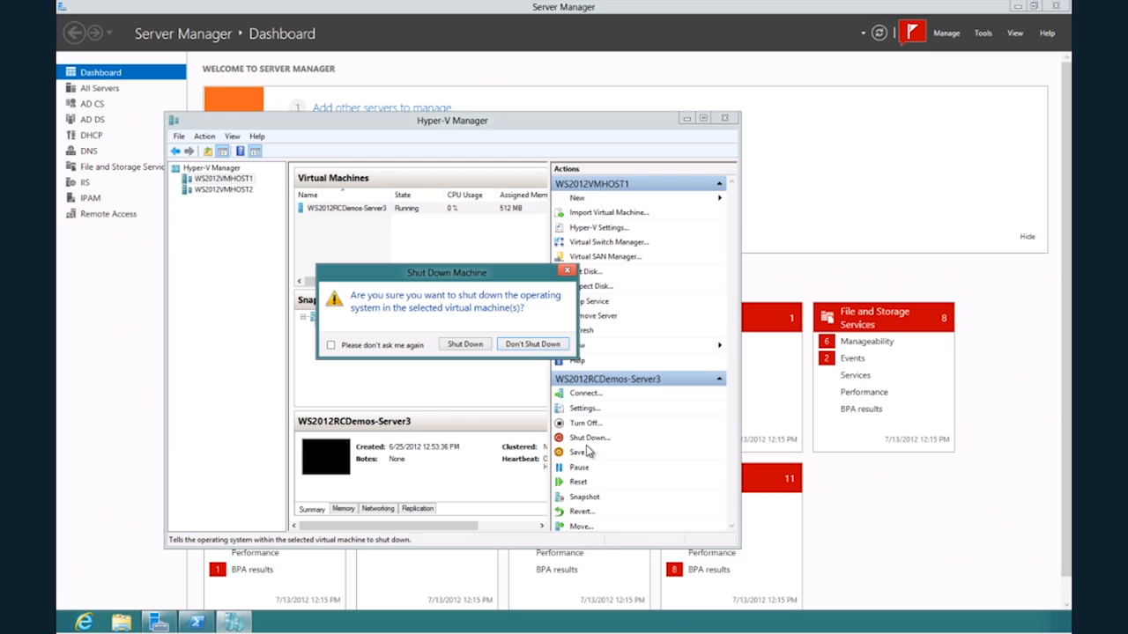
left_click(460, 345)
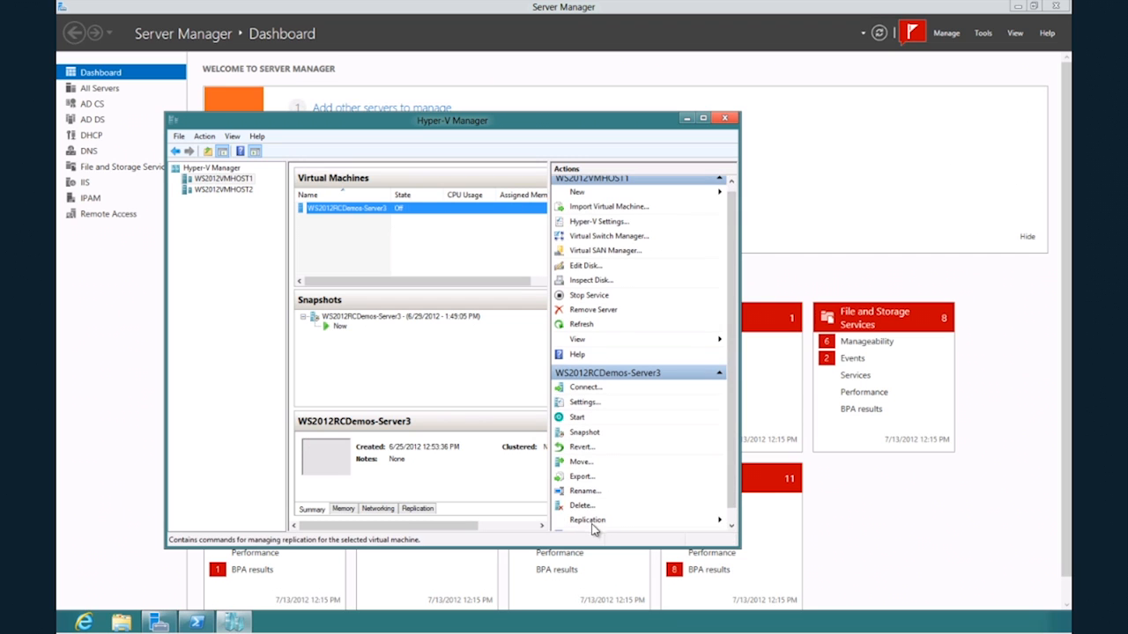
Run a planned failover of WS2012RCDemos-Server3 from WS2012VMHOST1, starting the replica virtual machine after failover.
mouse_move(597, 522)
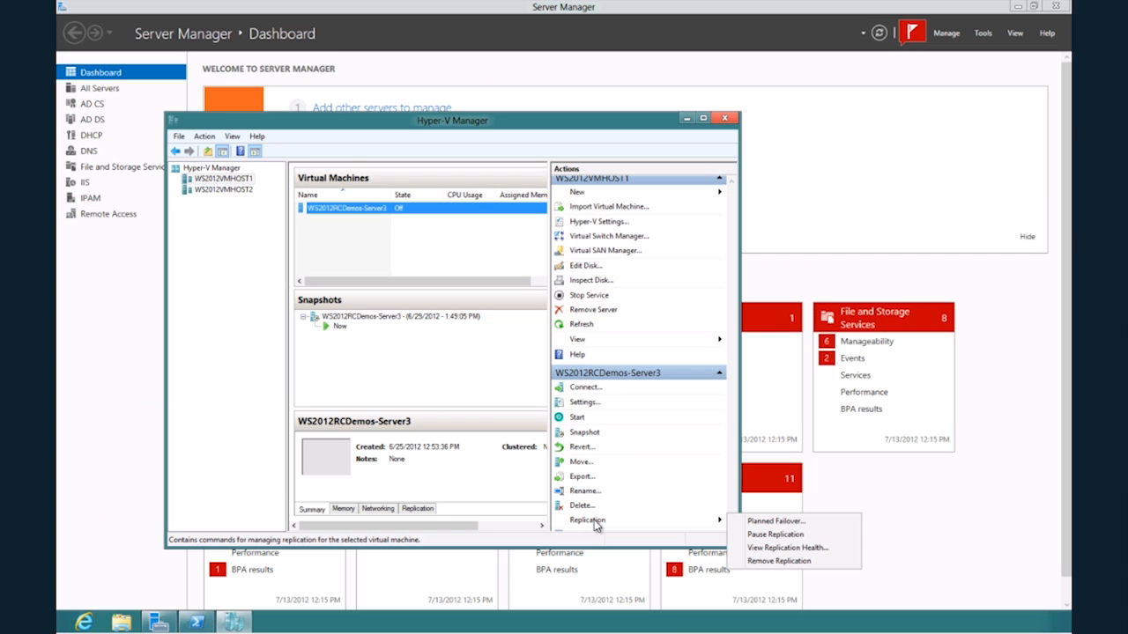
left_click(761, 521)
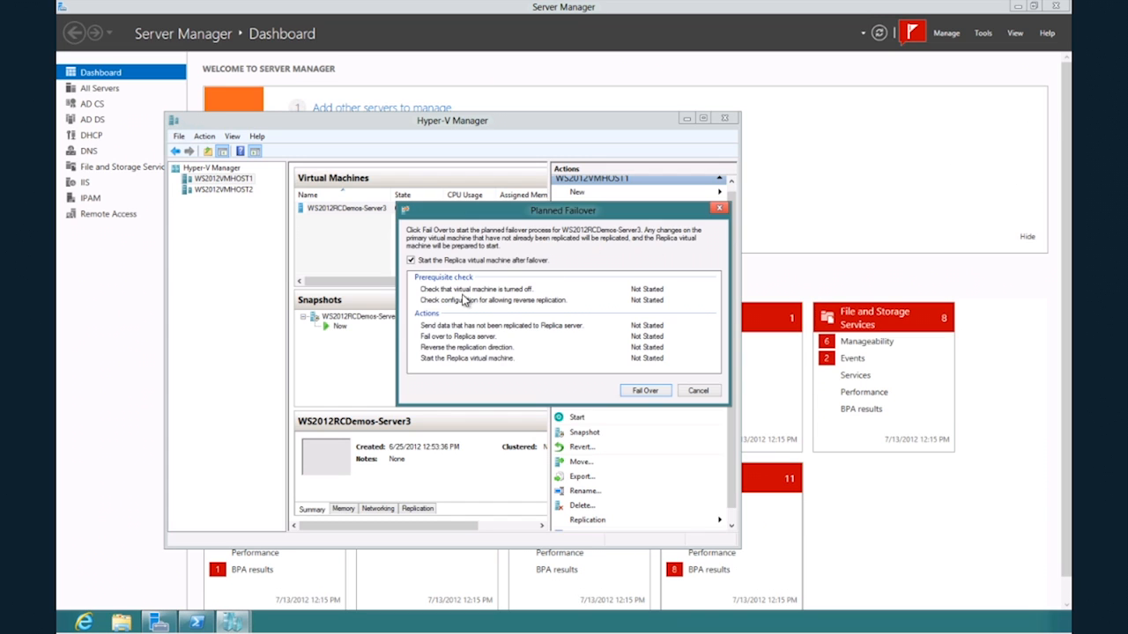
left_click(653, 392)
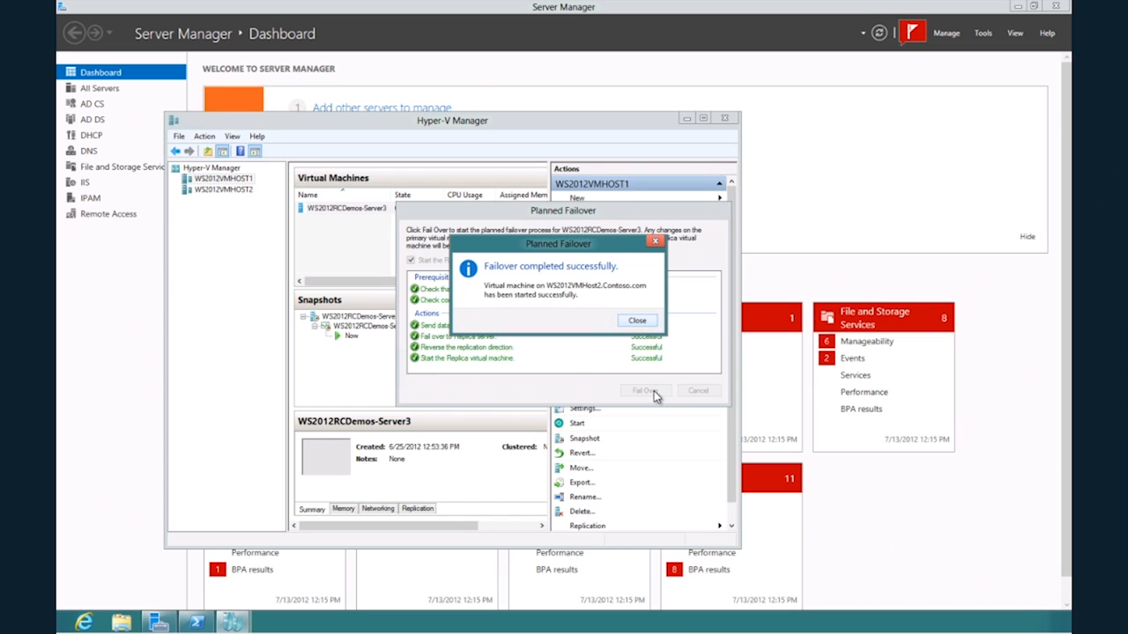
left_click(637, 320)
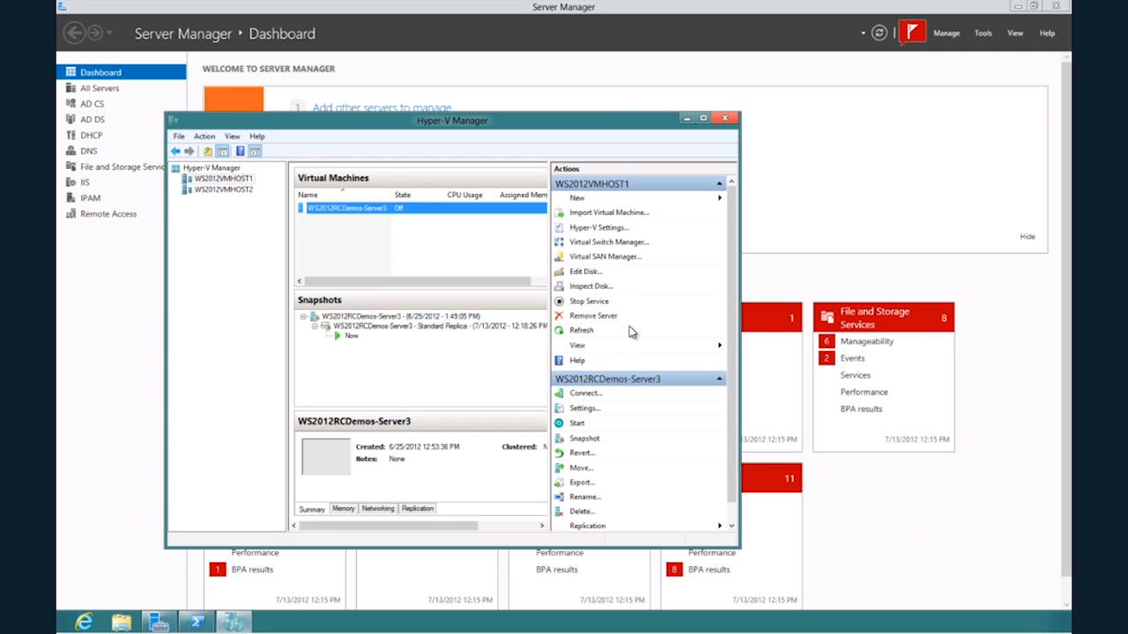
Turn off the WS2012RCDemos-Server3 virtual machine on WS2012VMHOST2 to simulate a failure of the primary.
left_click(238, 190)
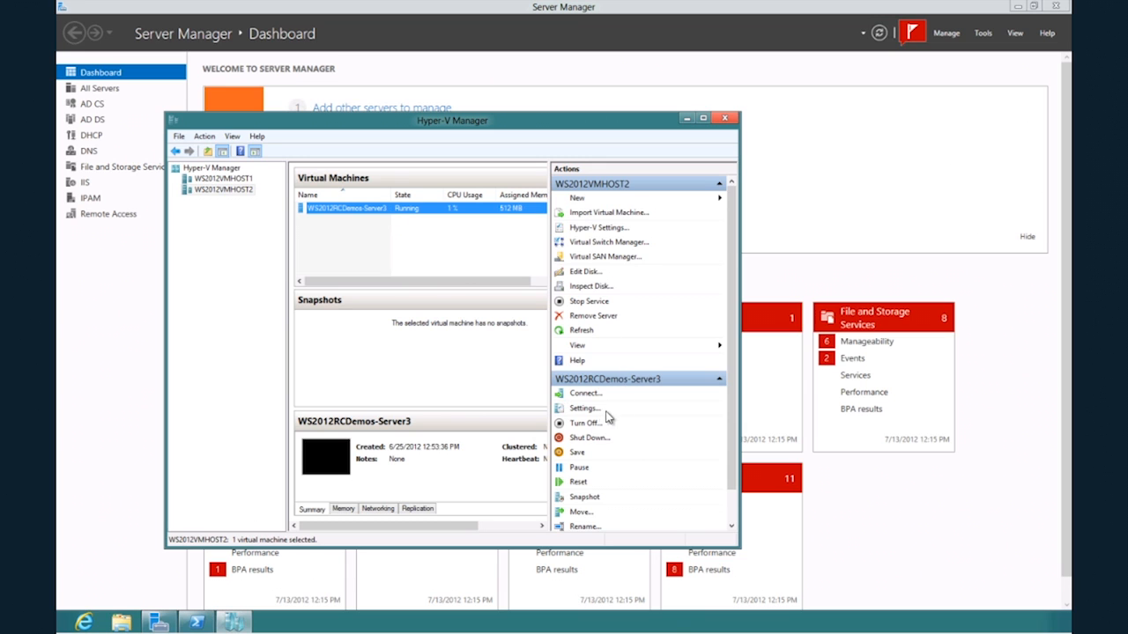
left_click(583, 426)
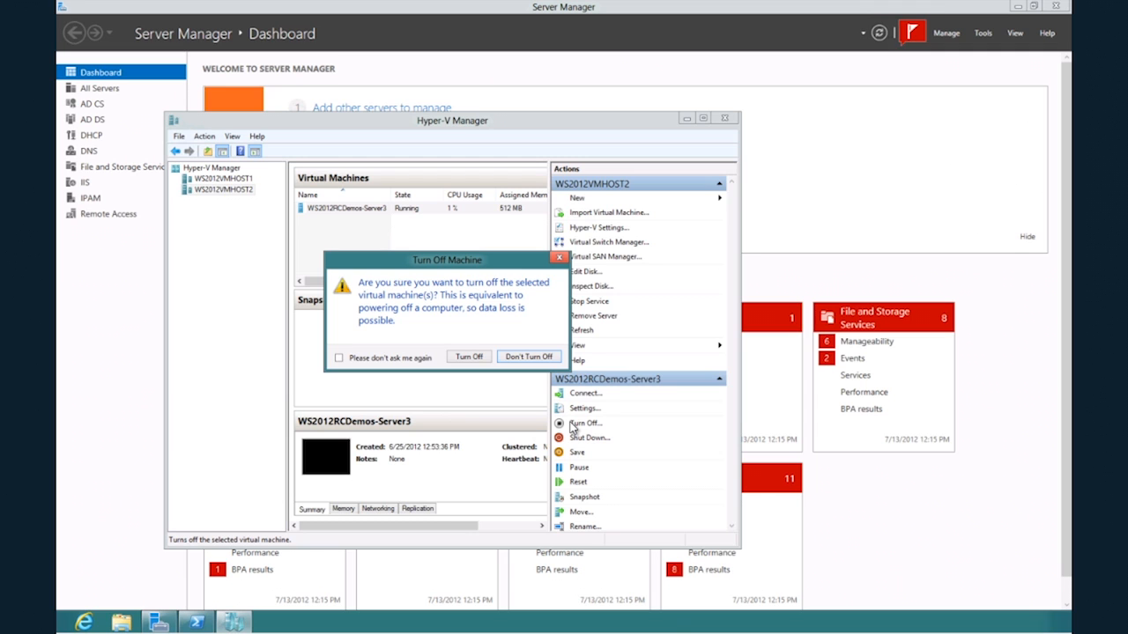
left_click(472, 357)
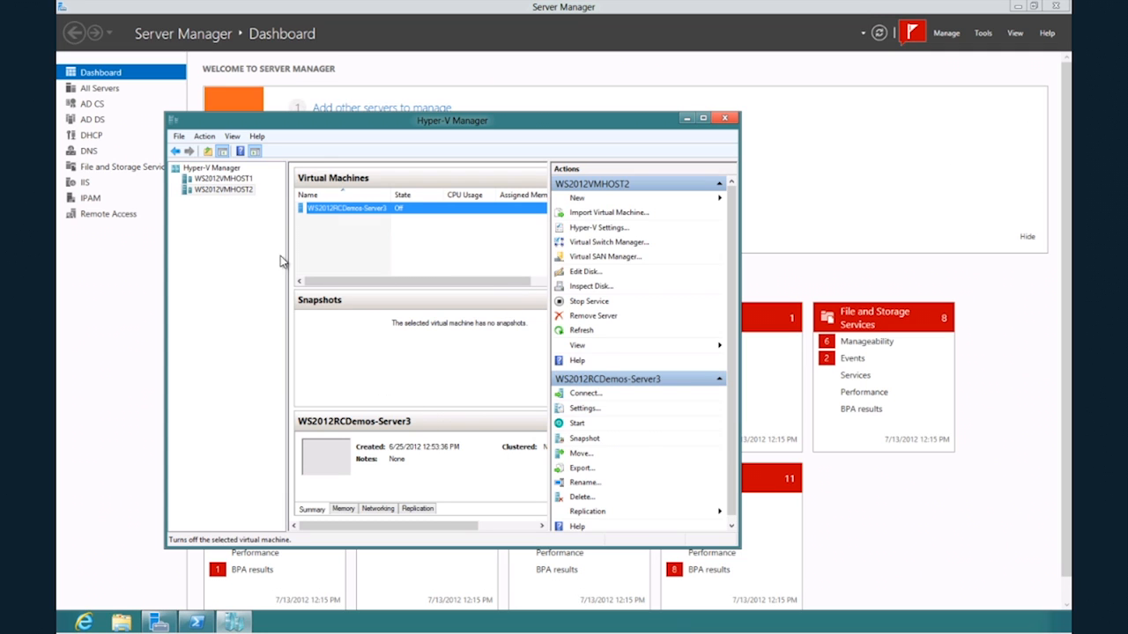
Run an unplanned failover of WS2012RCDemos-Server3 on WS2012VMHOST1 using the latest recovery point.
left_click(244, 180)
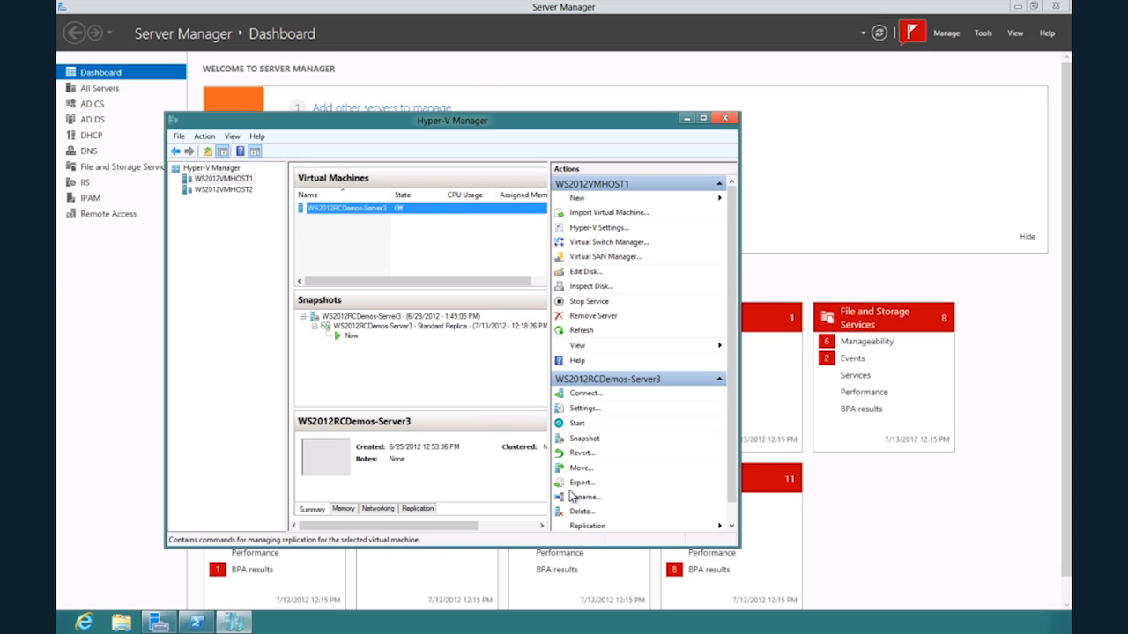
left_click(597, 526)
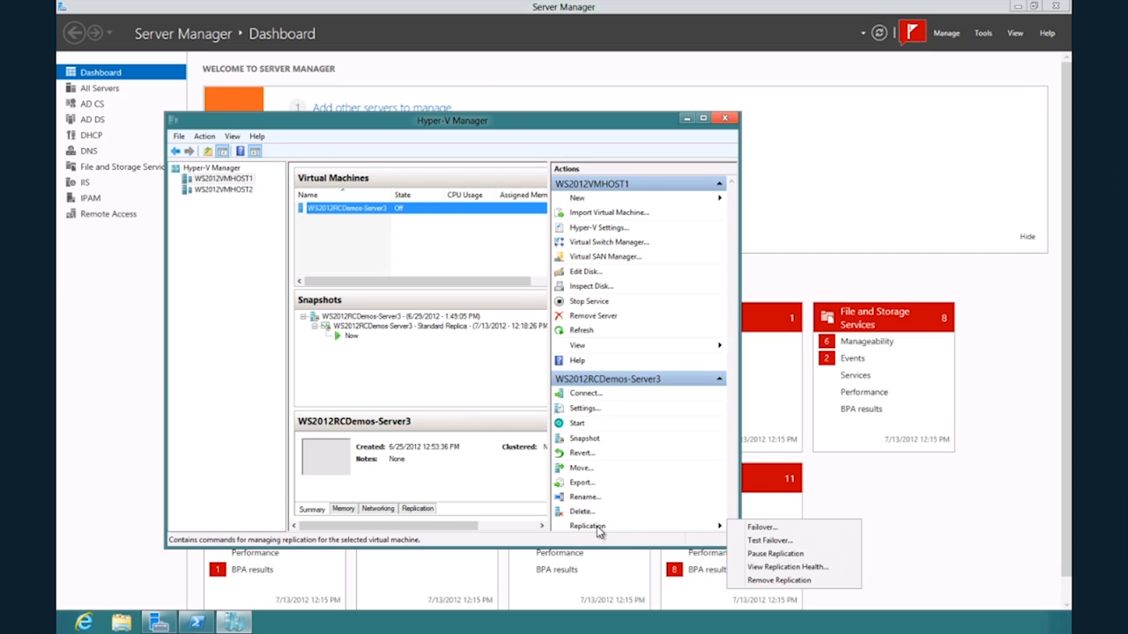
left_click(762, 527)
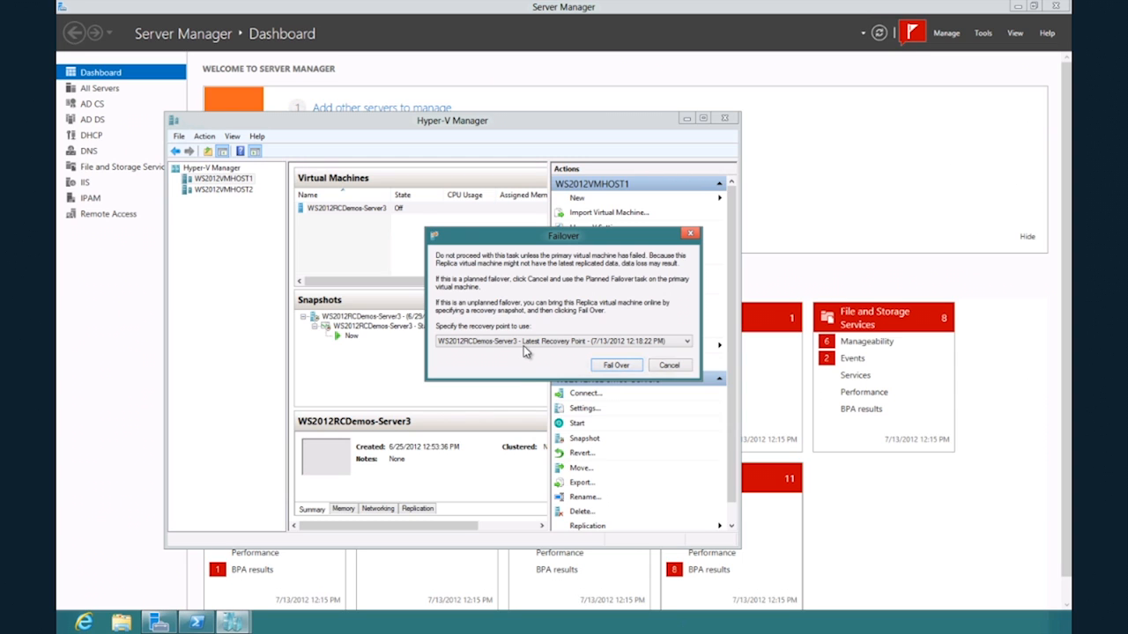
left_click(616, 365)
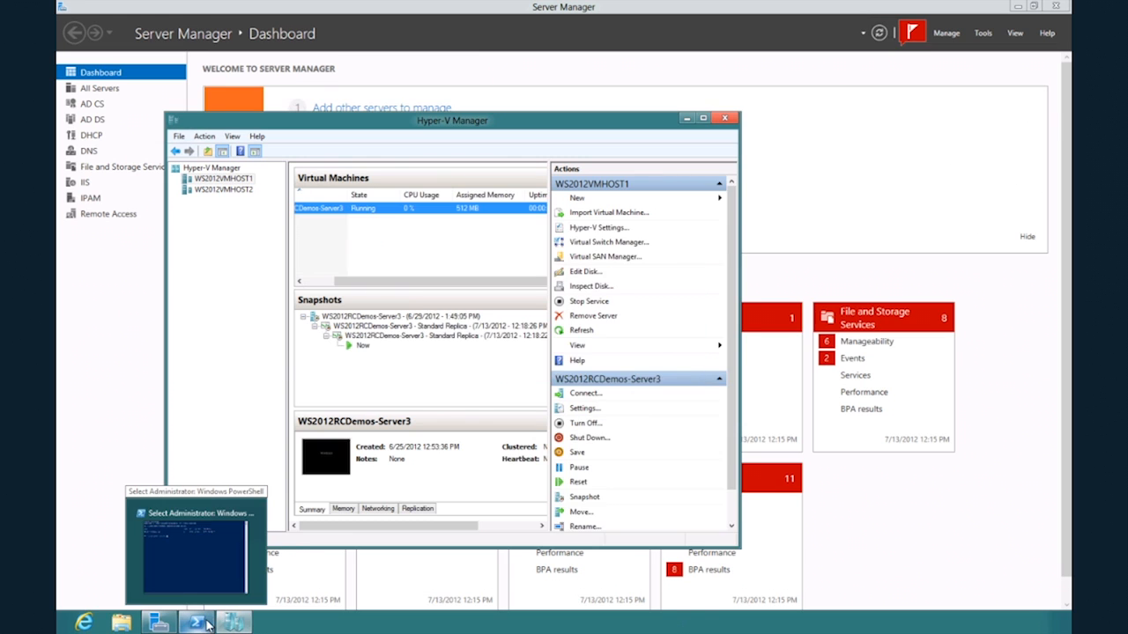
Switch back to Windows PowerShell and rerun Resolve-DNSName Server3 to check the server's current IP address.
left_click(212, 620)
key("Up")
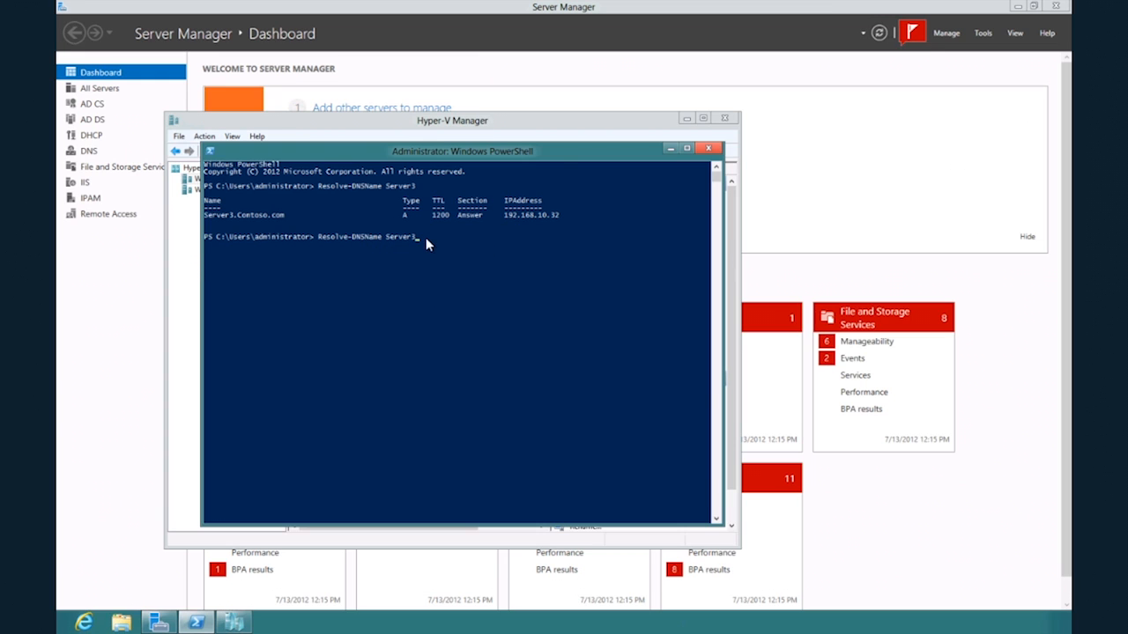
key("Return")
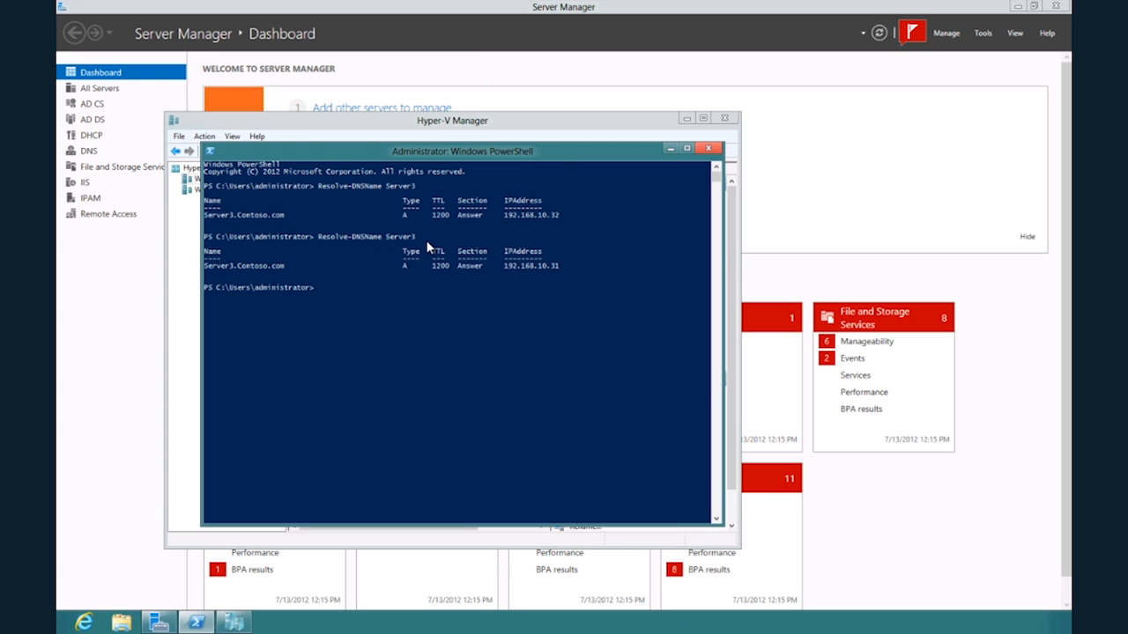
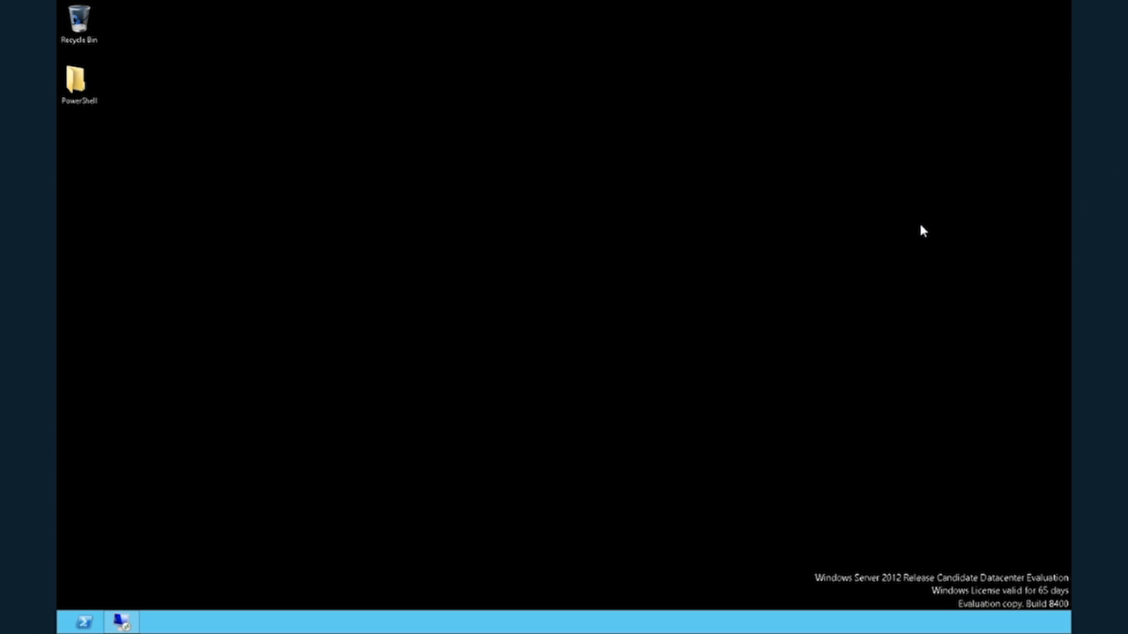
Open Hyper-V Manager and examine the bandwidth management settings of the WS2012RCDemos-CorpNet network adapter on the WS2012RCDemos-DC virtual machine.
key("super+q")
type("Hyper-V")
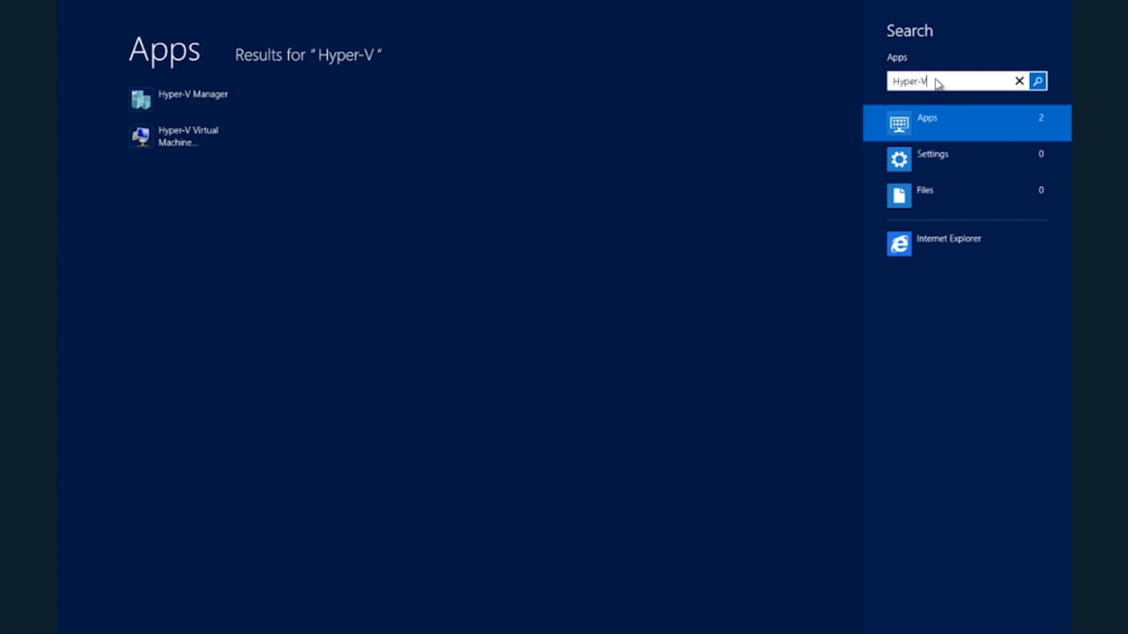
left_click(238, 97)
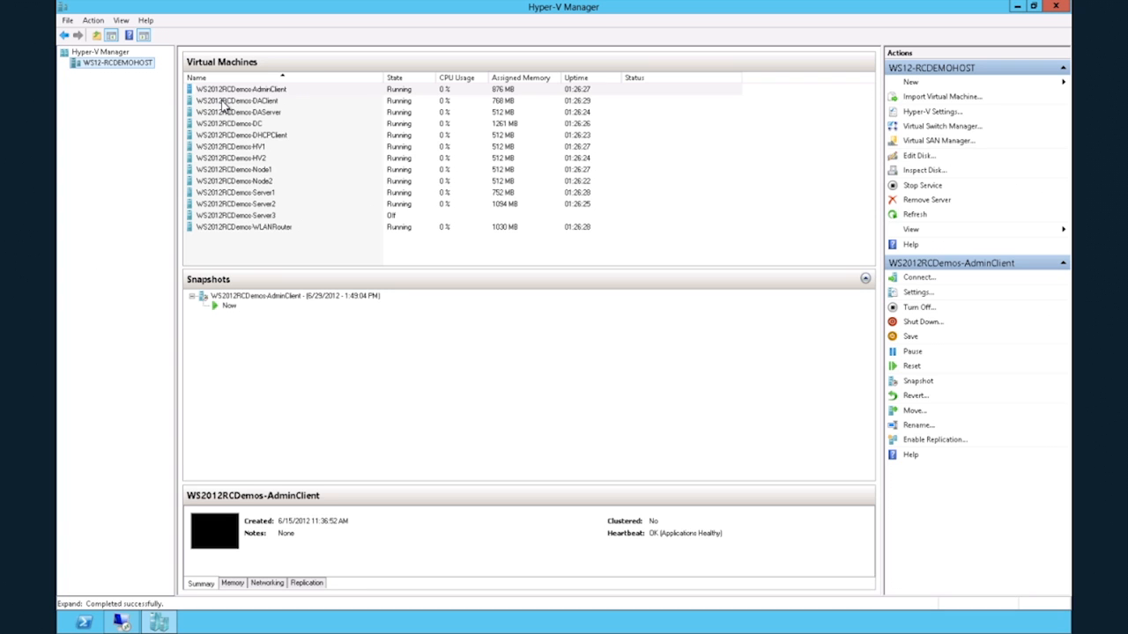
right_click(230, 124)
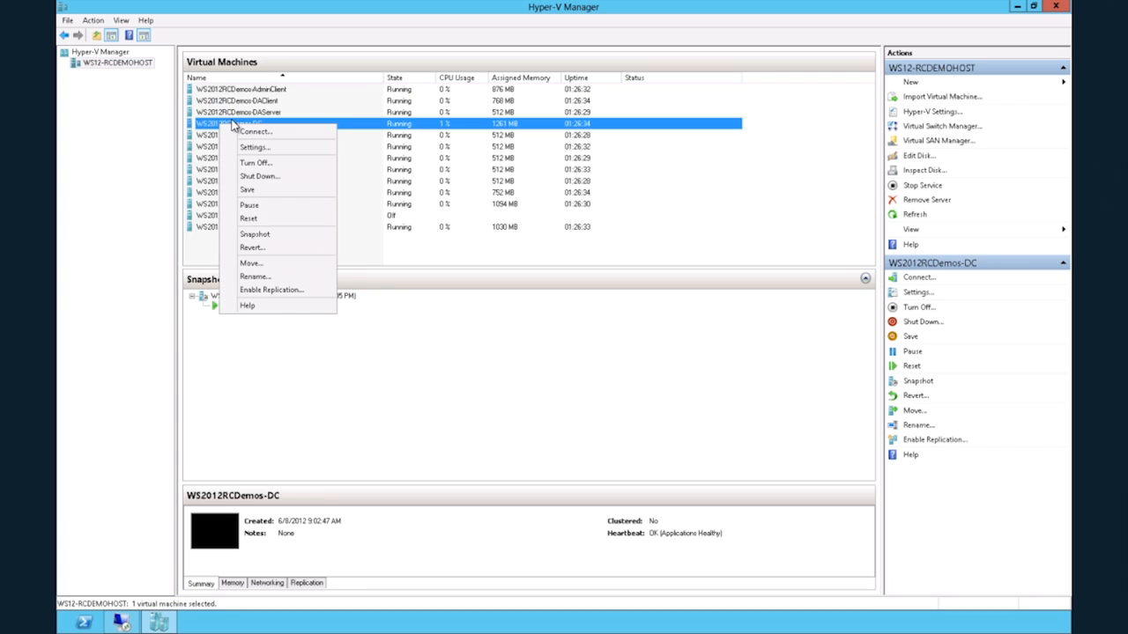
left_click(250, 148)
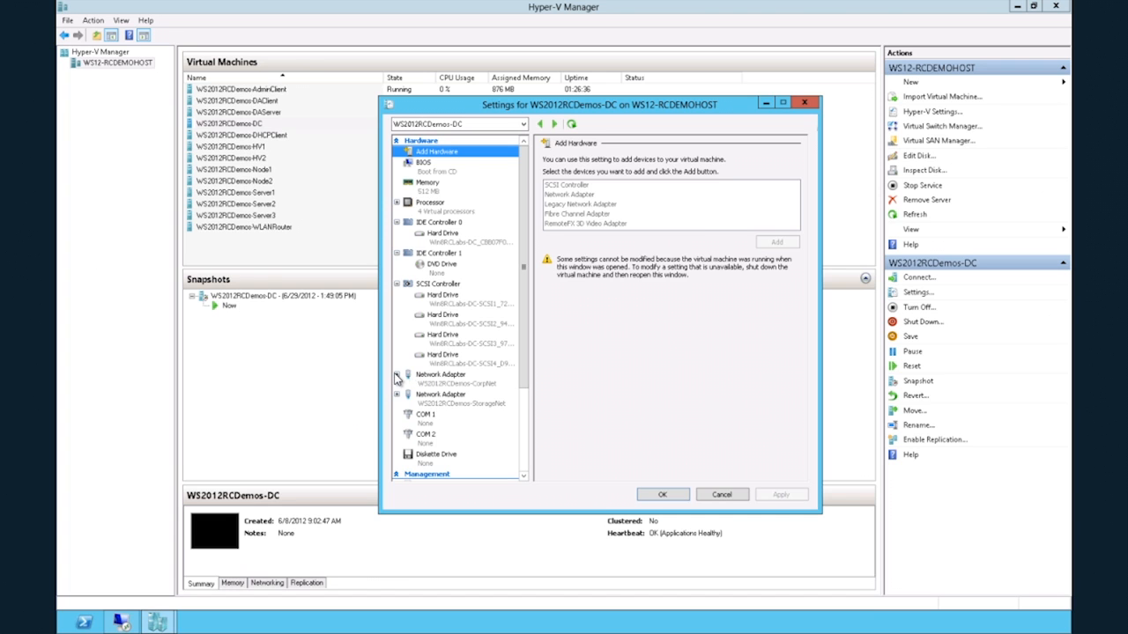
left_click(396, 375)
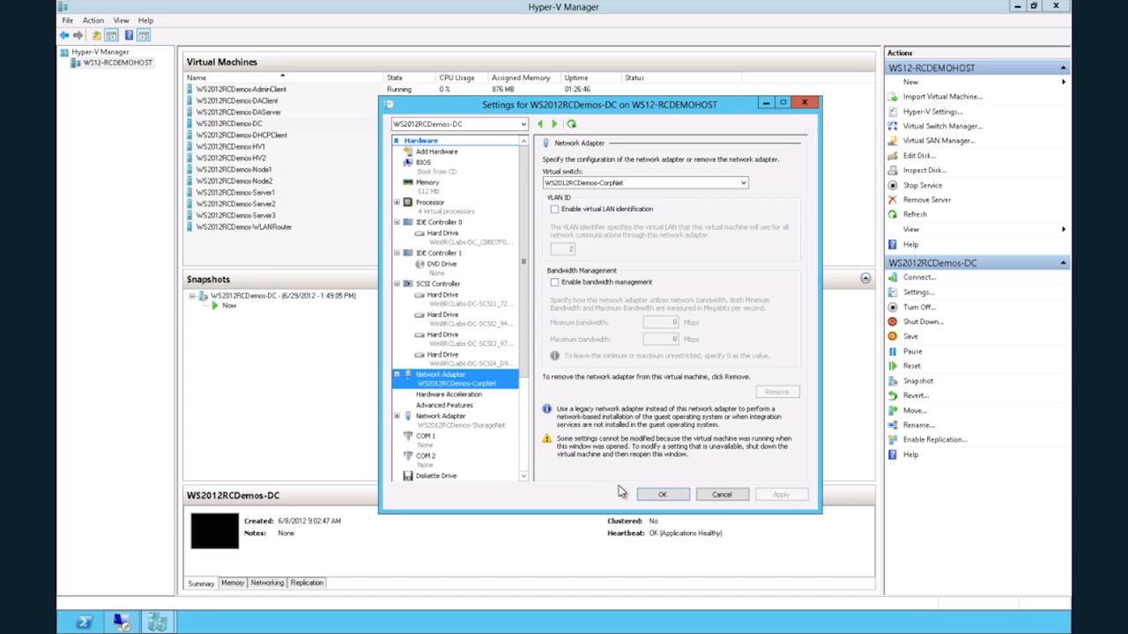
left_click(715, 495)
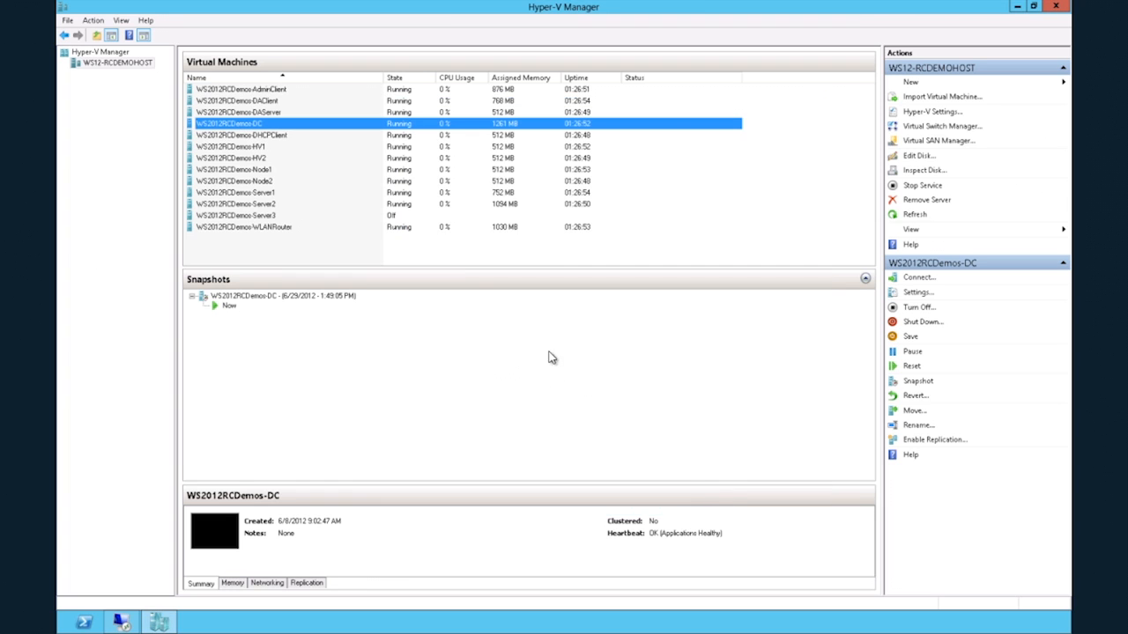
left_click(1015, 7)
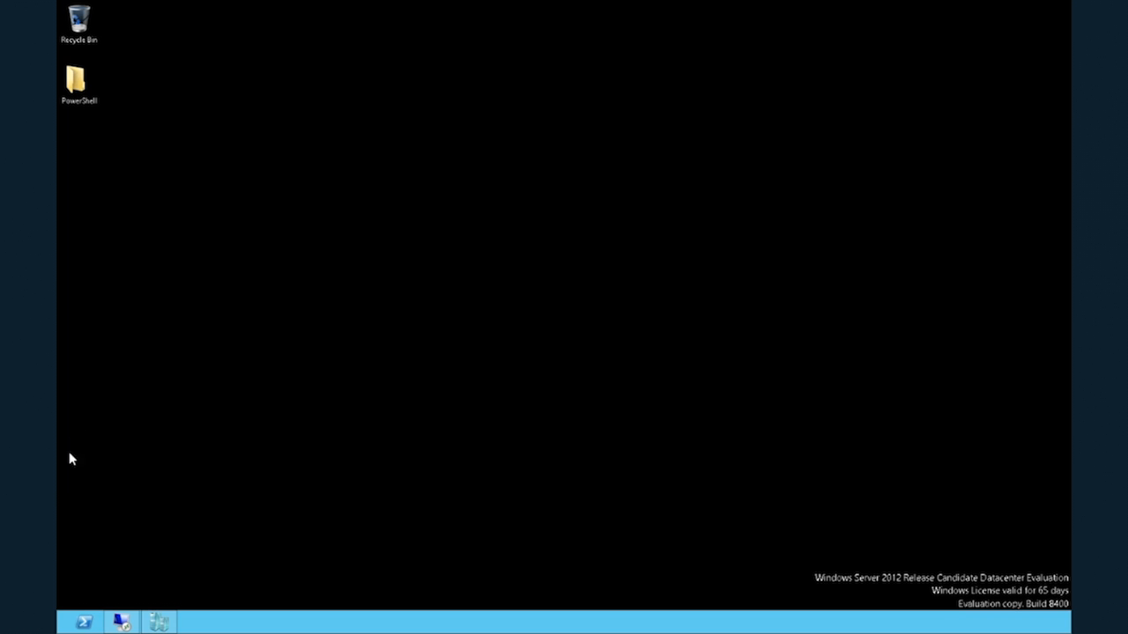
In the adminclient Remote Desktop session, open the folders d:\sources and \\dc\c$.
left_click(85, 624)
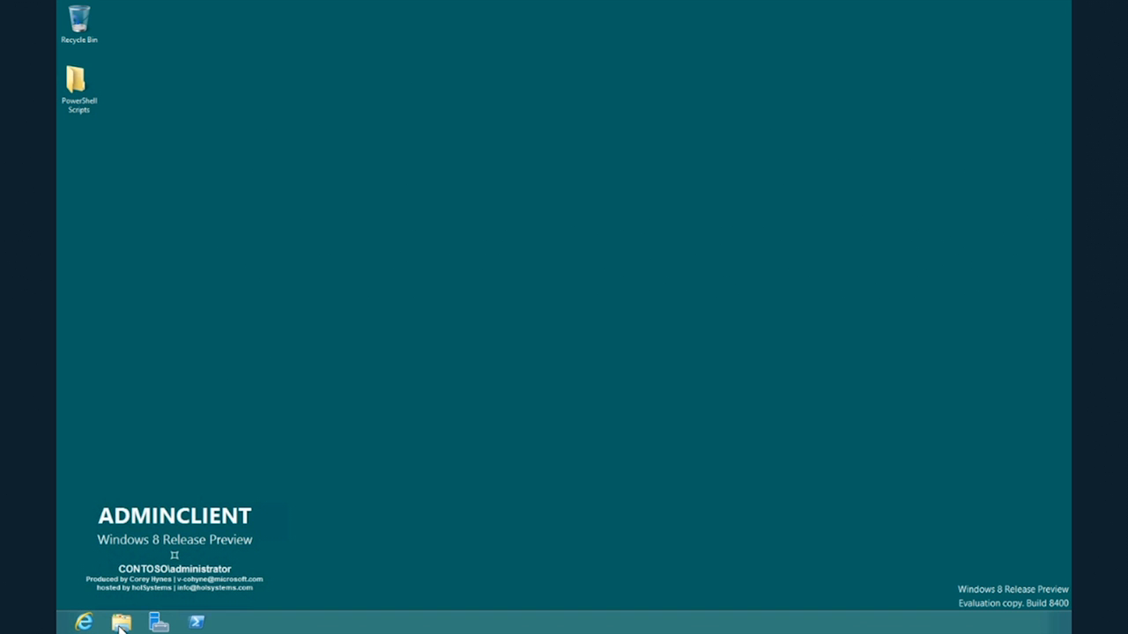
key("super+r")
type("d:\\sources")
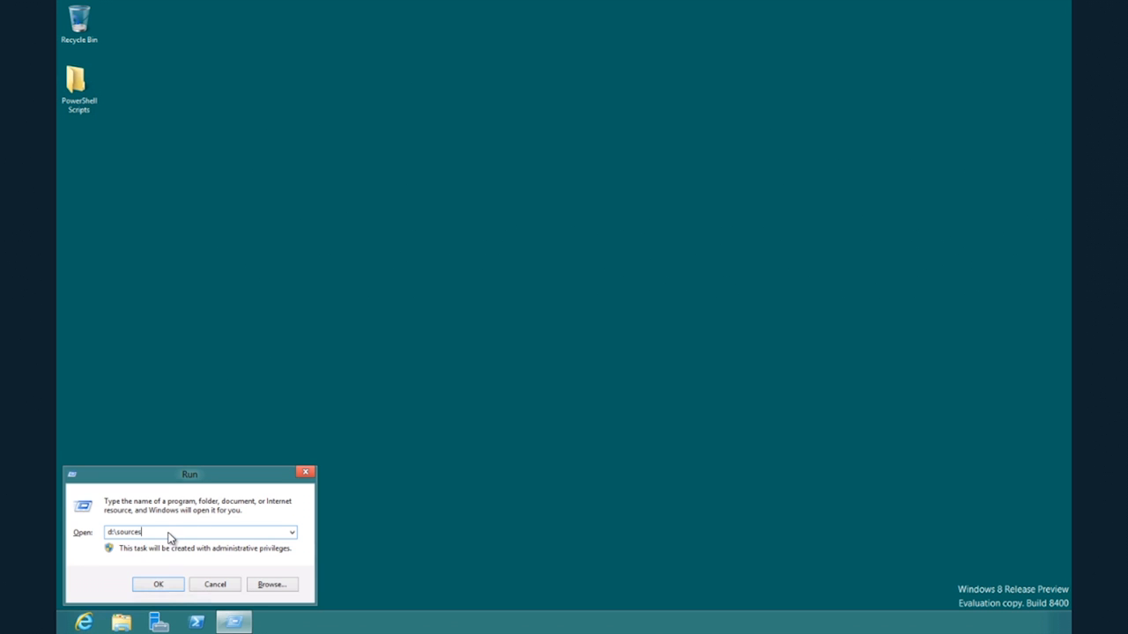
left_click(159, 586)
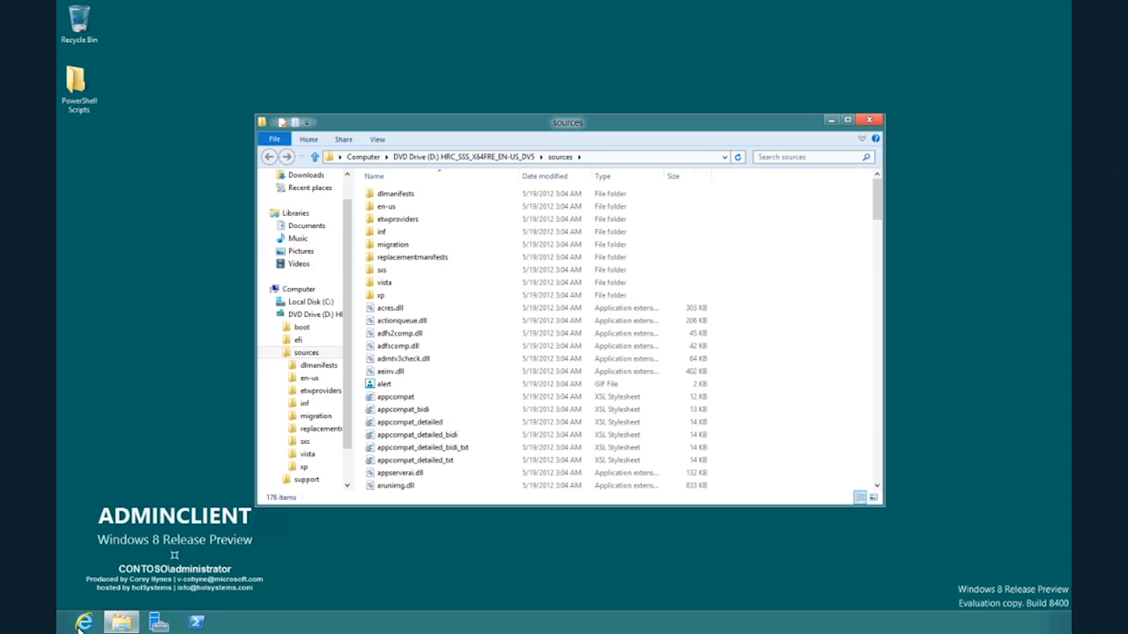
key("super+r")
type("\\dc\\c$")
left_click(157, 586)
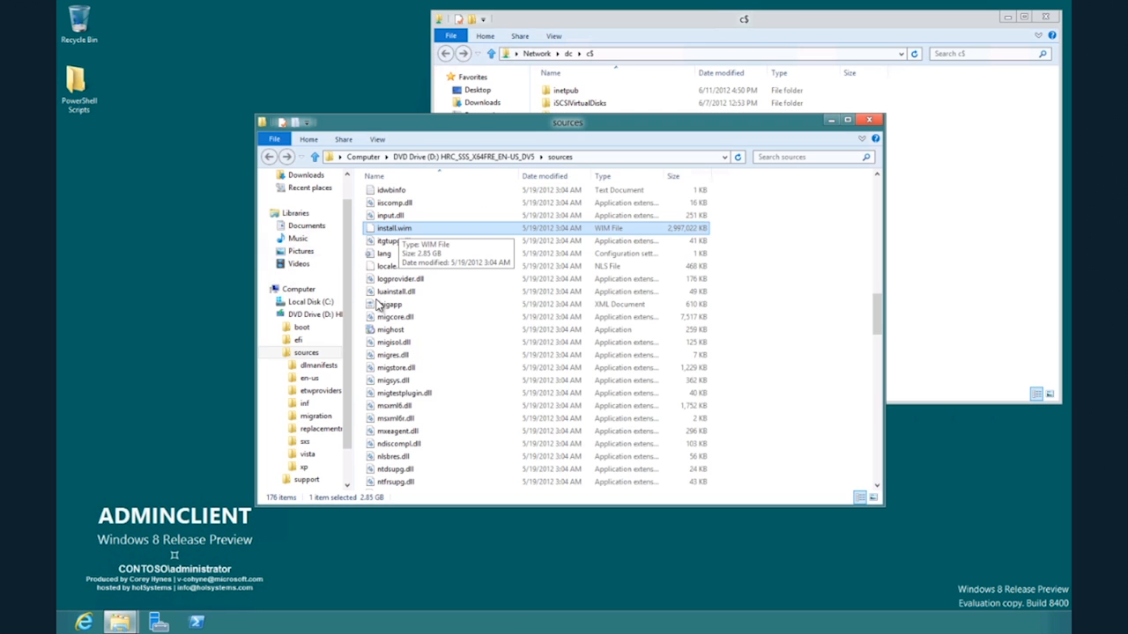
Copy install.wim from the DVD's sources folder into the c$ share on dc.
right_click(405, 231)
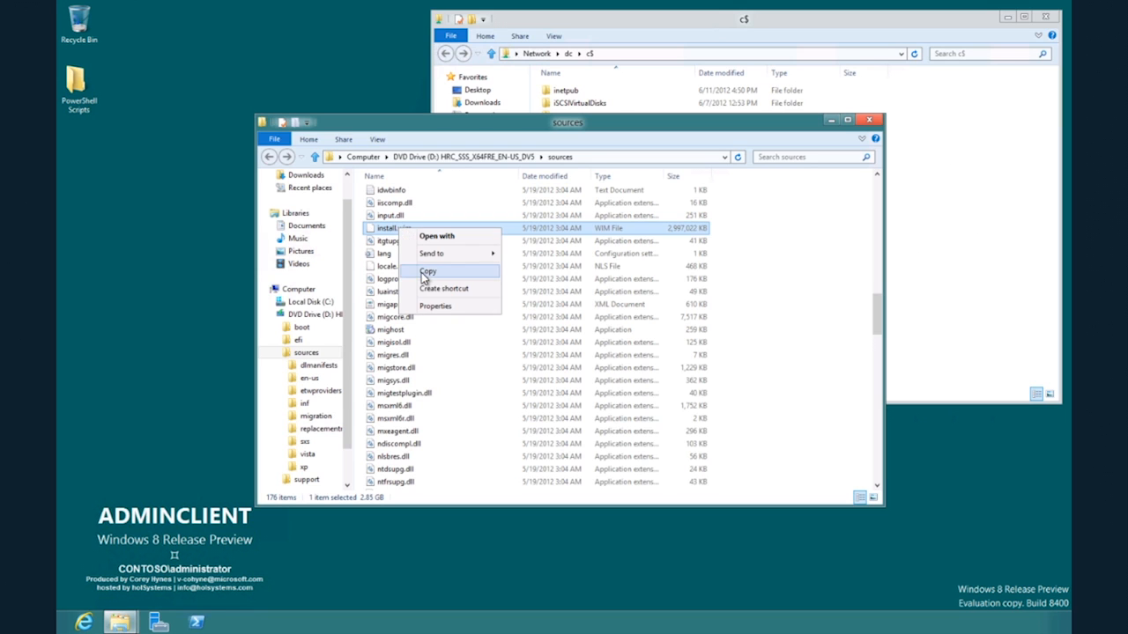
left_click(421, 274)
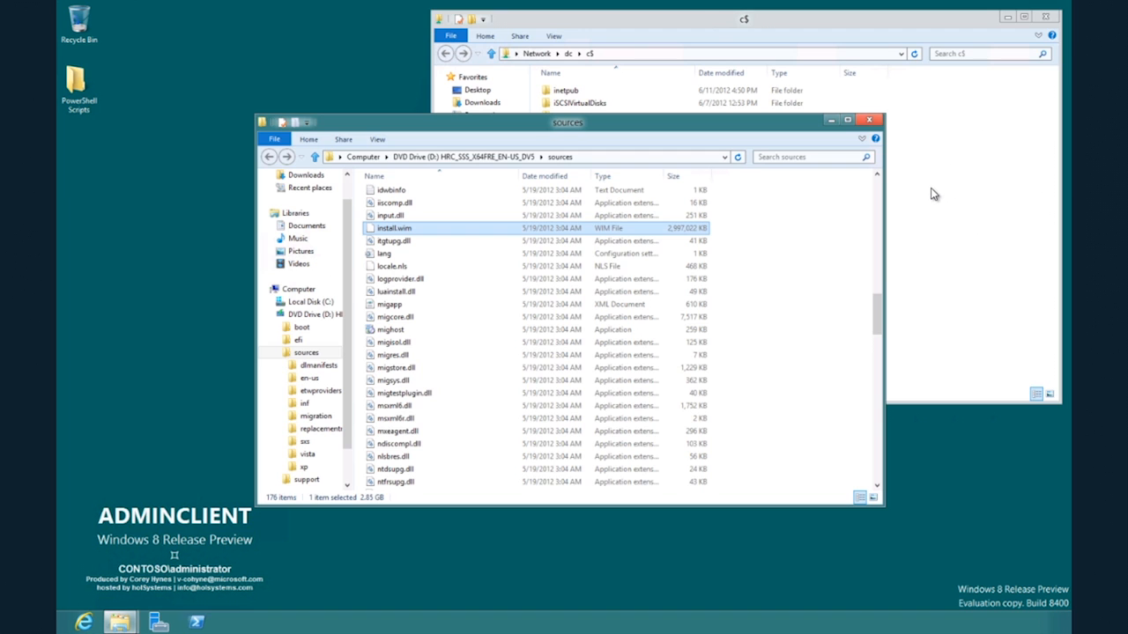
right_click(963, 151)
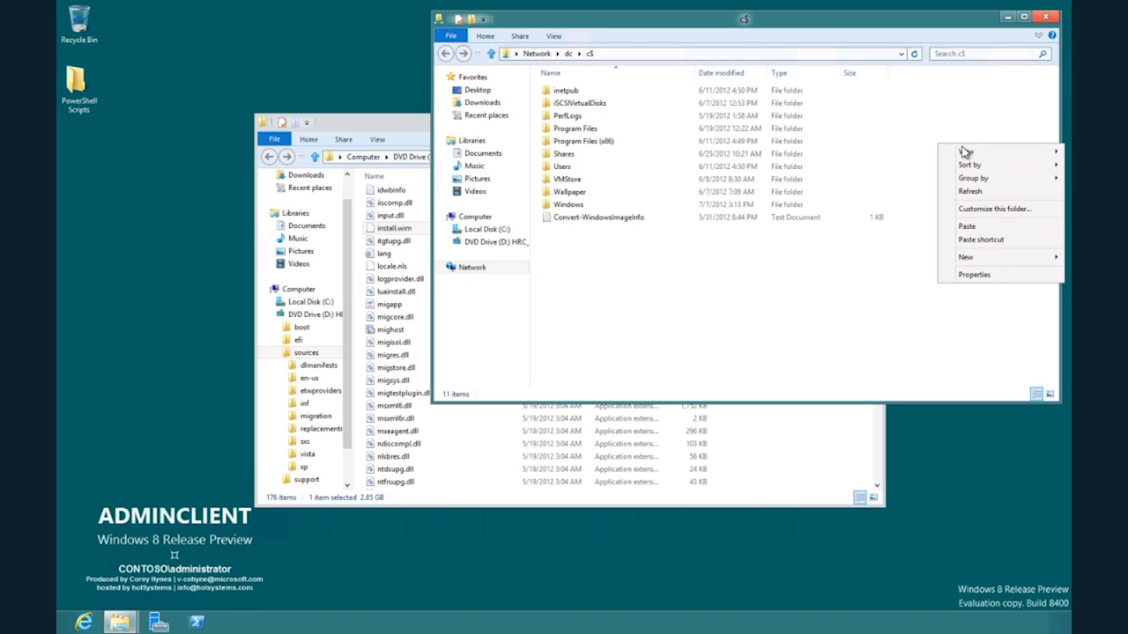
left_click(966, 226)
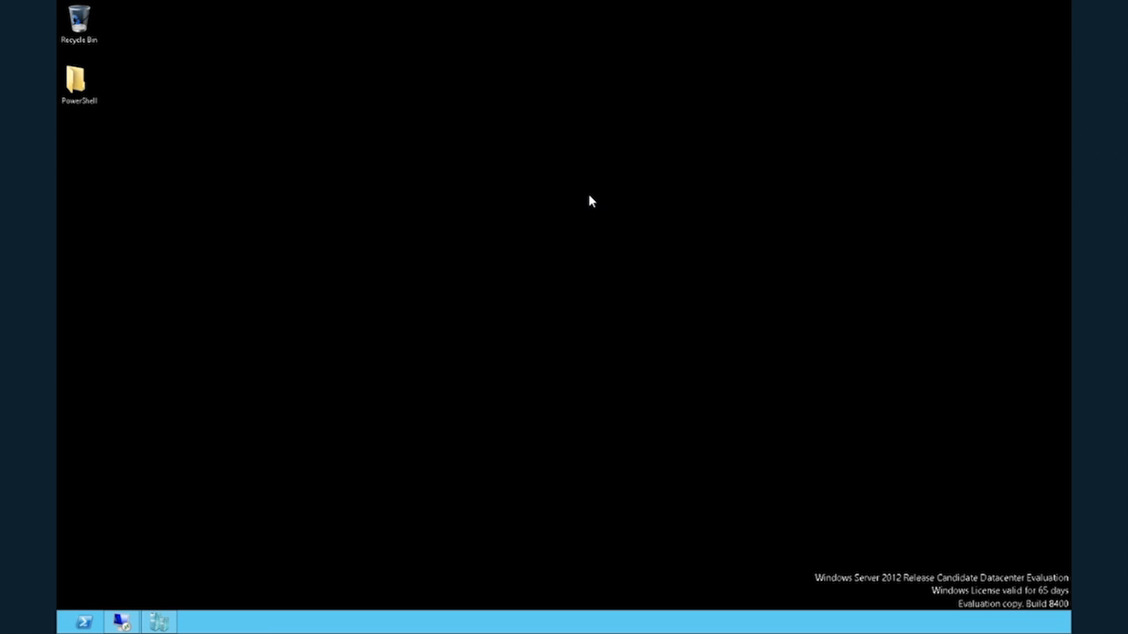
Run Set-VMNetworkAdapter -VMName WS2012RCDemos-DC -MaximumBandwidth 5000 in host PowerShell and expand the file copy's details in the adminclient session.
left_click(82, 620)
right_click(211, 64)
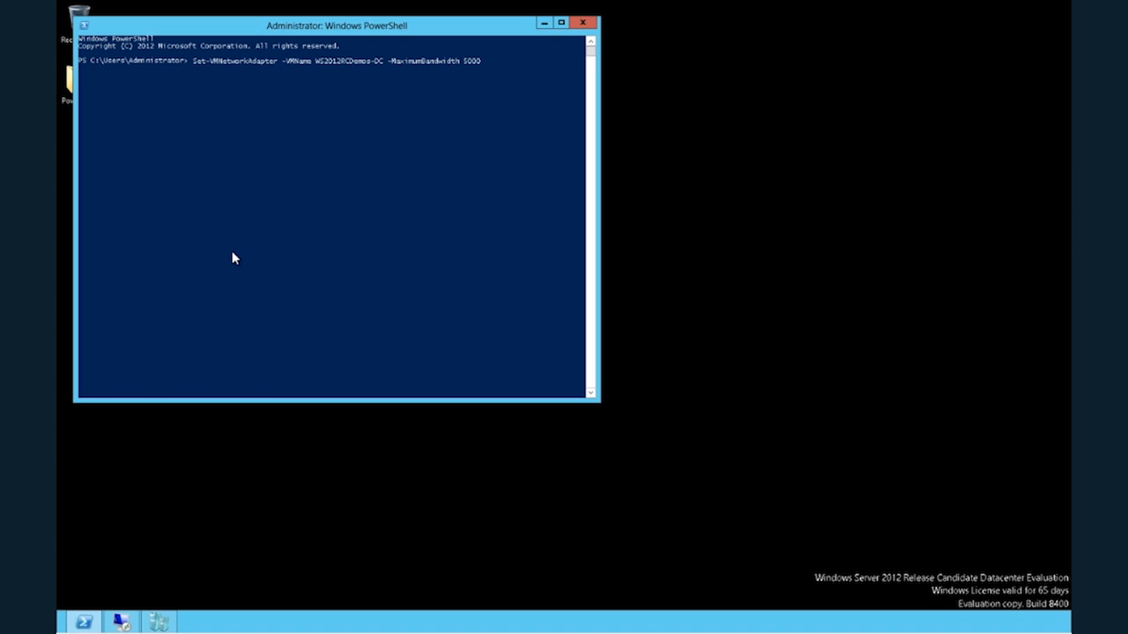
key("Return")
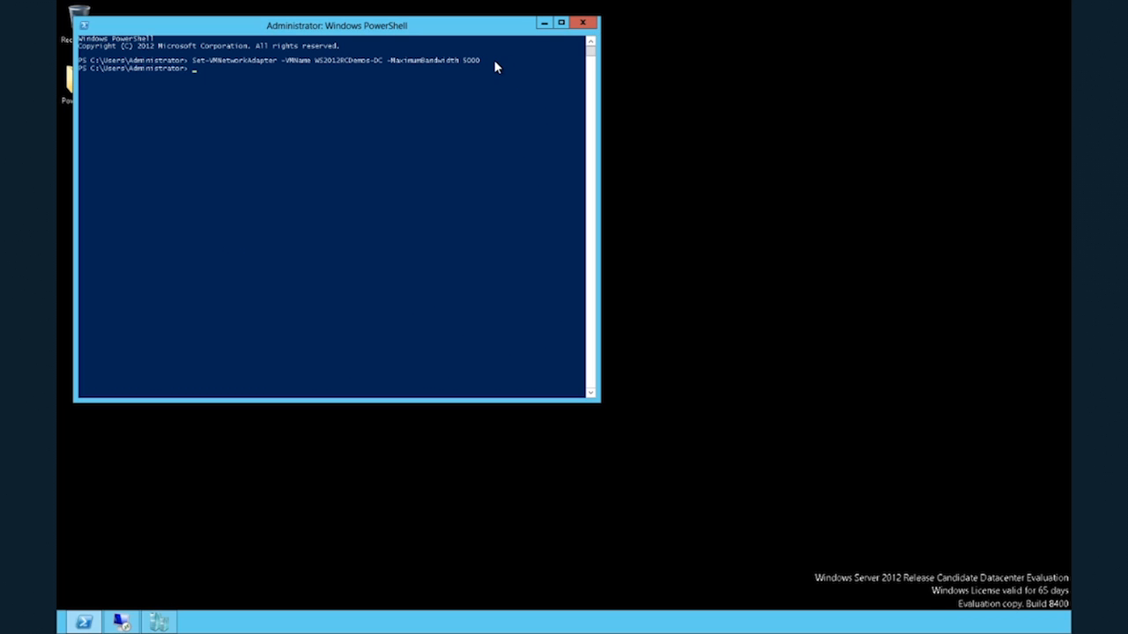
left_click(124, 622)
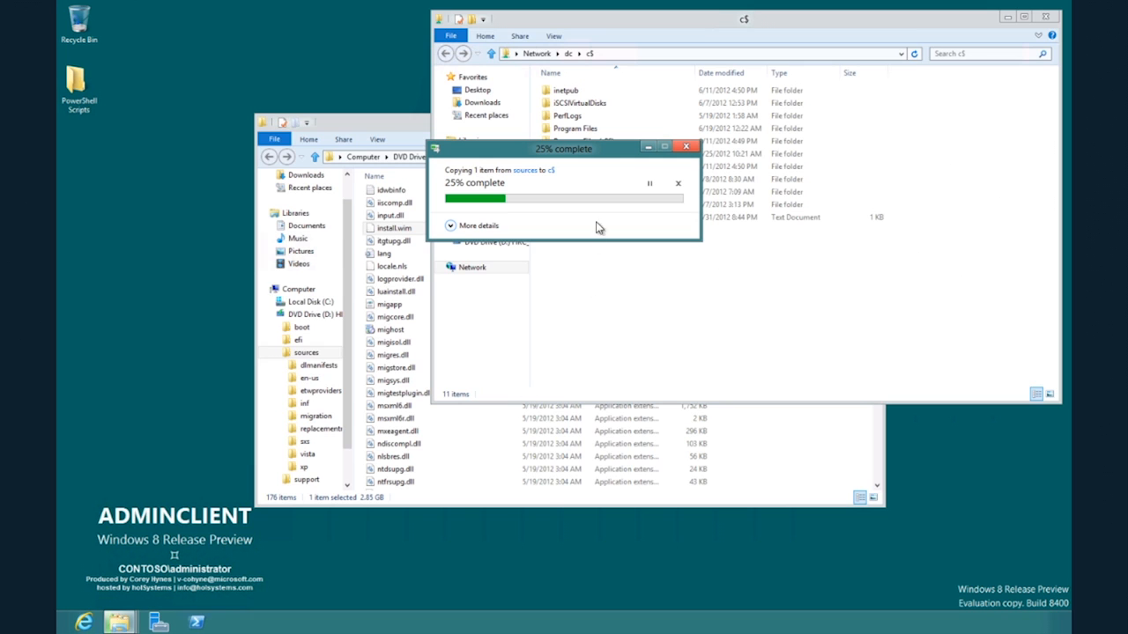
left_click(458, 228)
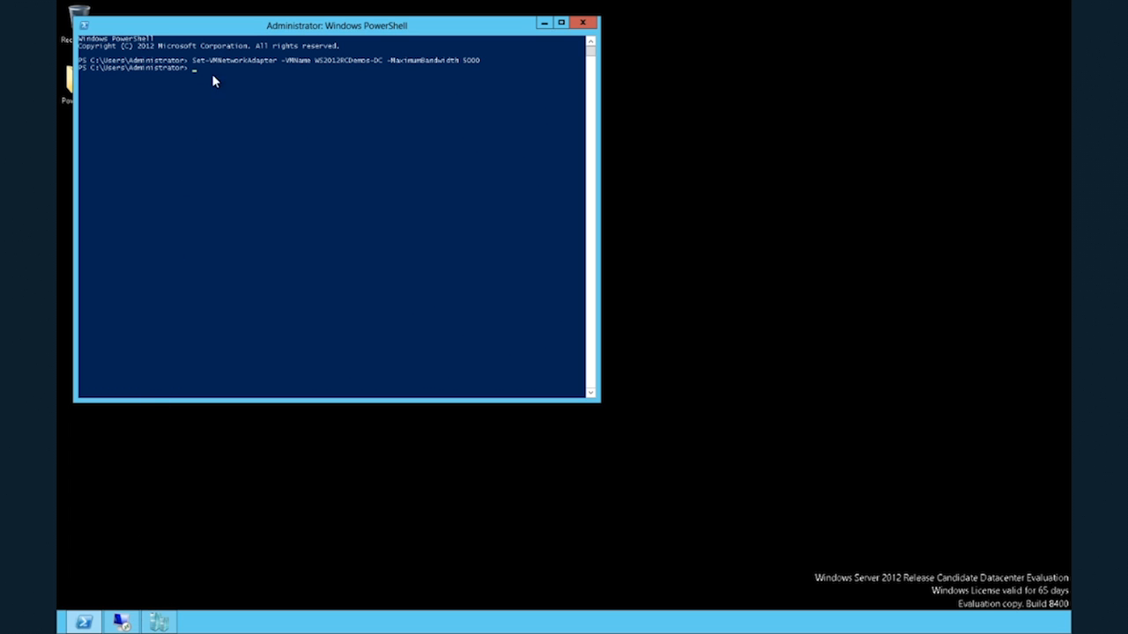
Switch back to host PowerShell and rerun the Set-VMNetworkAdapter command for WS2012RCDemos-DC with -MaximumBandwidth 0.
key("Up")
left_click(203, 67)
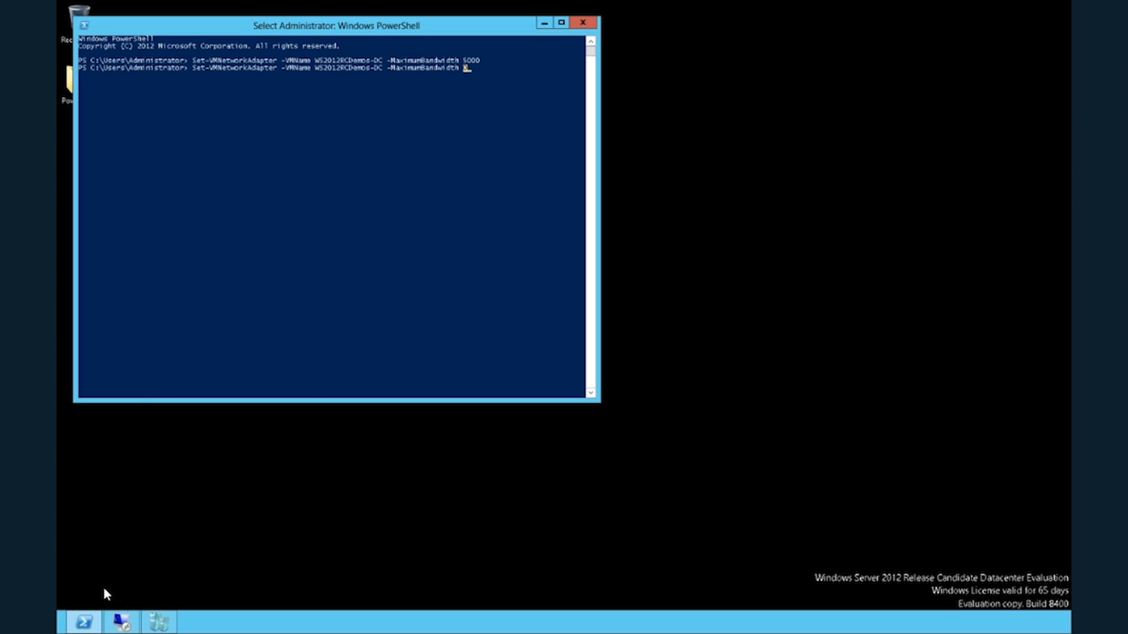
key("Return")
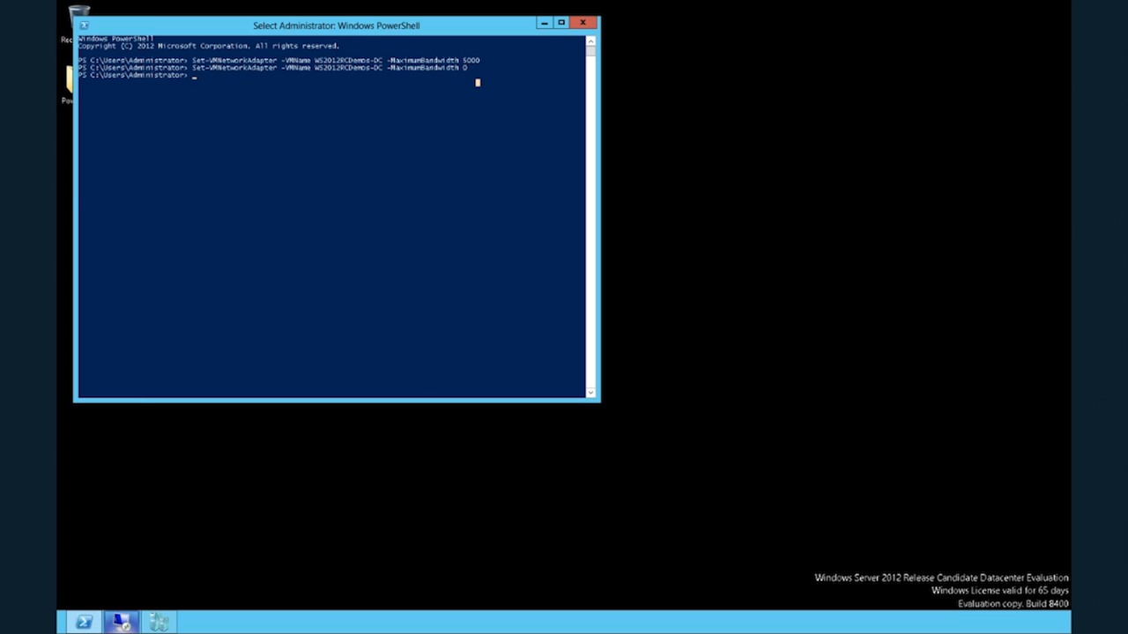